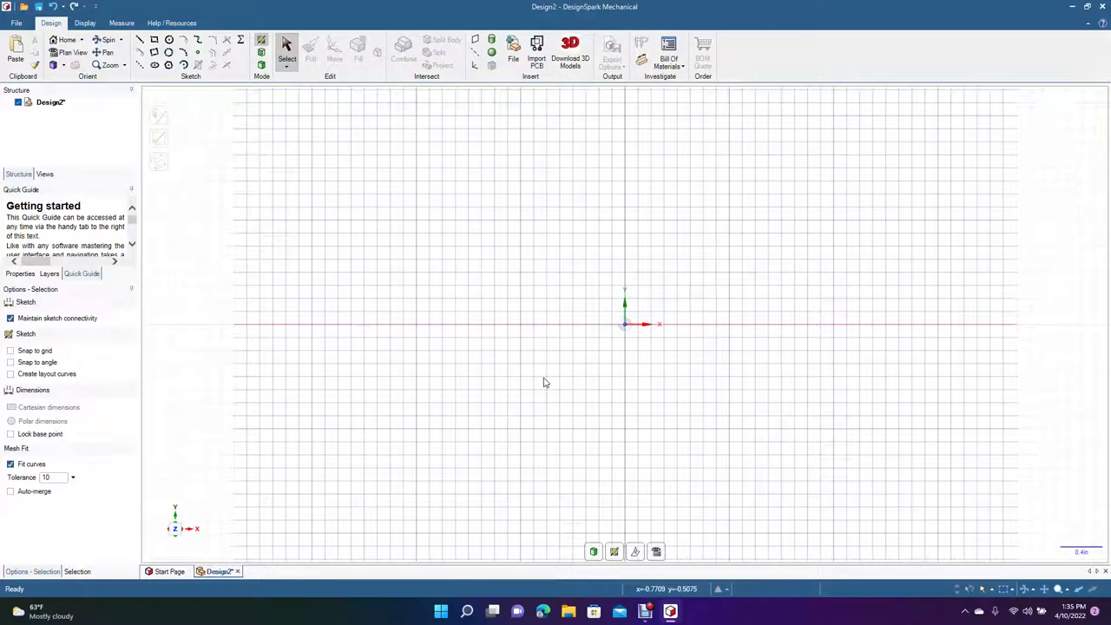
- Draw a 3.5 in horizontal line from the origin along the negative X axis
left_click(137, 40)
left_click(625, 326)
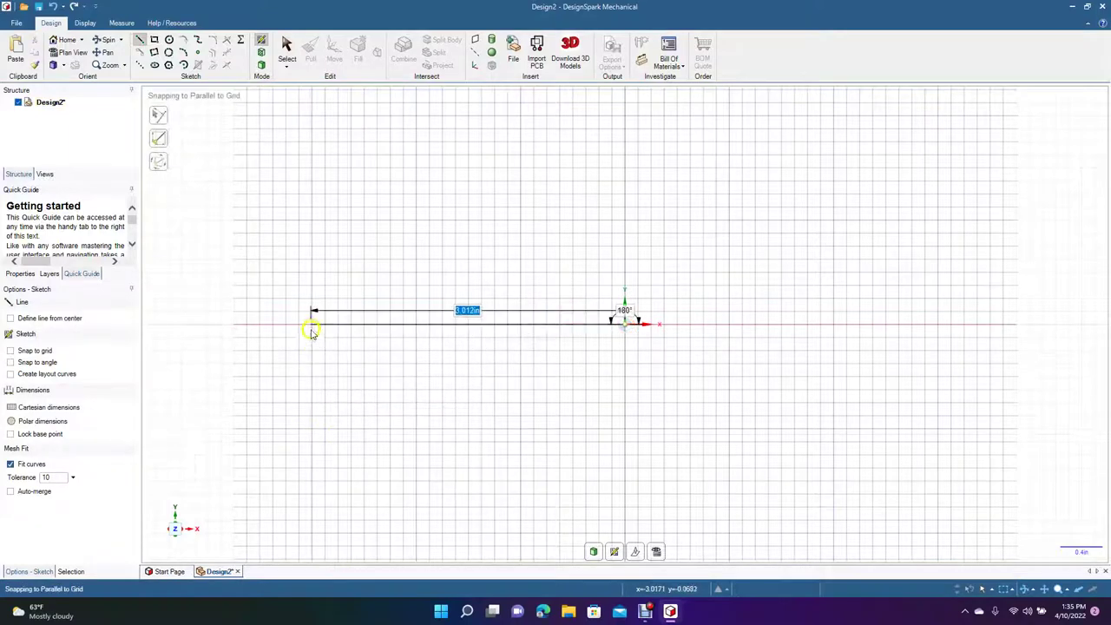
type("3.5")
key("Return")
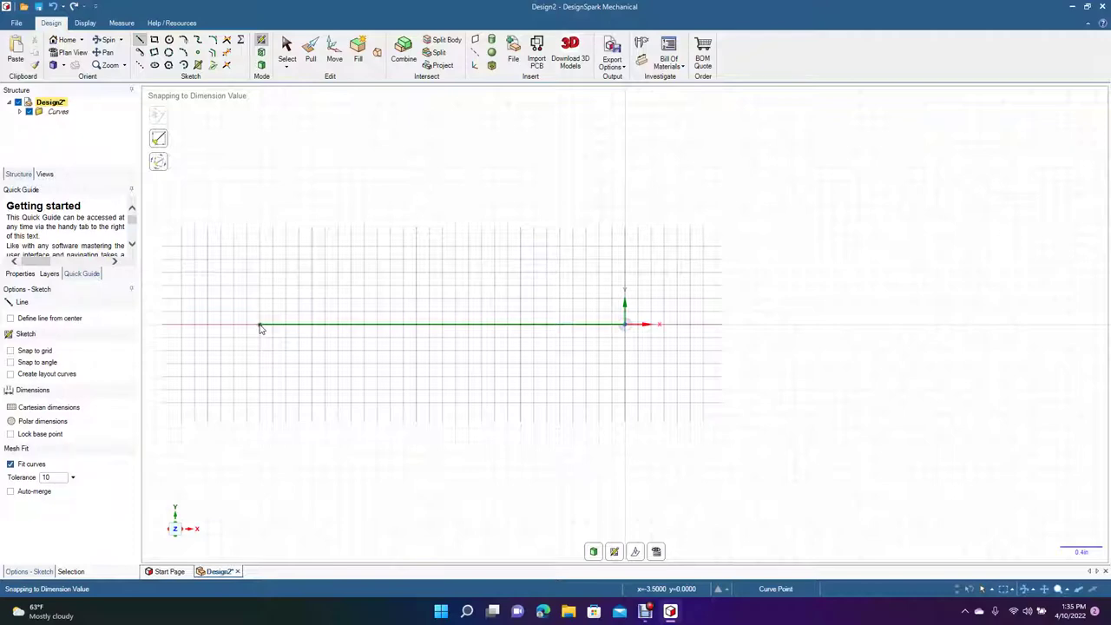
- Draw a 4.5 in line from the horizontal line's left end, rising to the left at about 149° to it
scroll(259, 326, "down", 4)
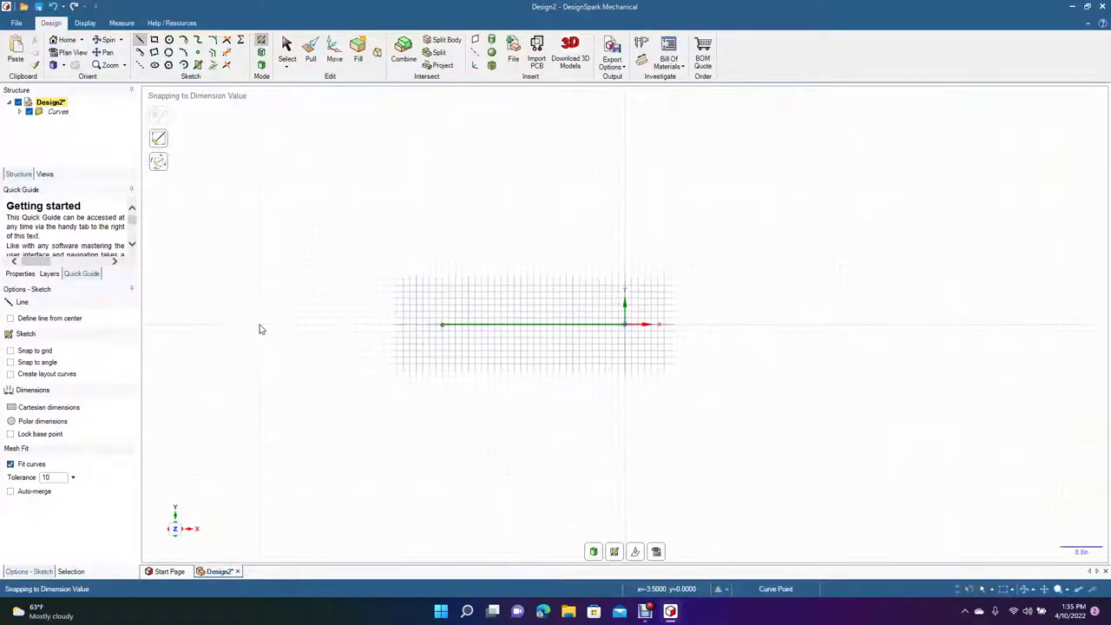
left_click(440, 326)
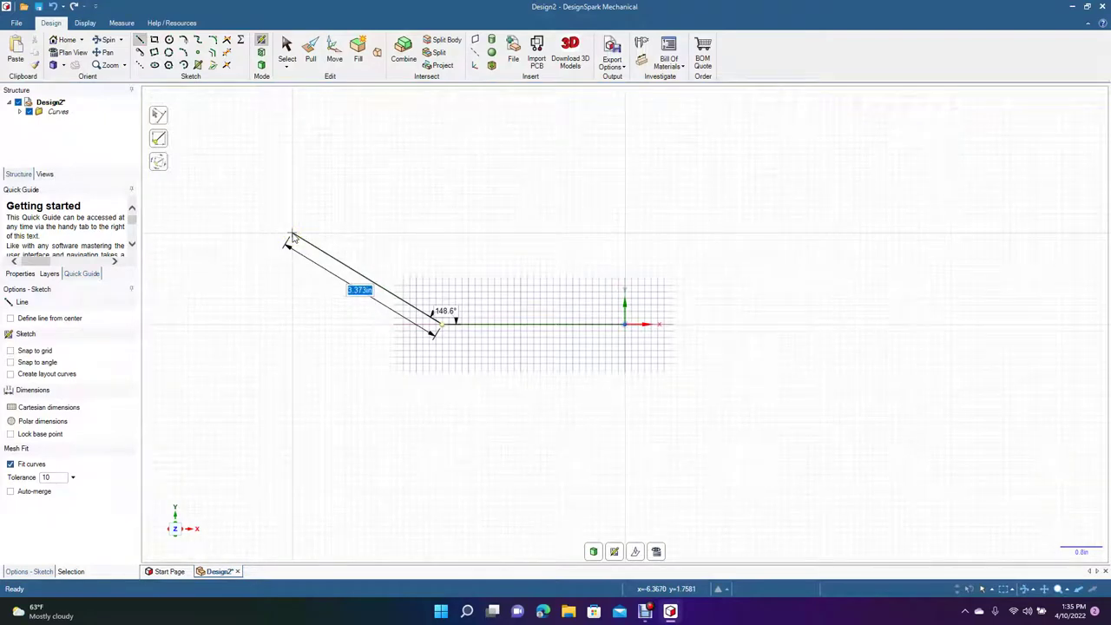
type("4.5")
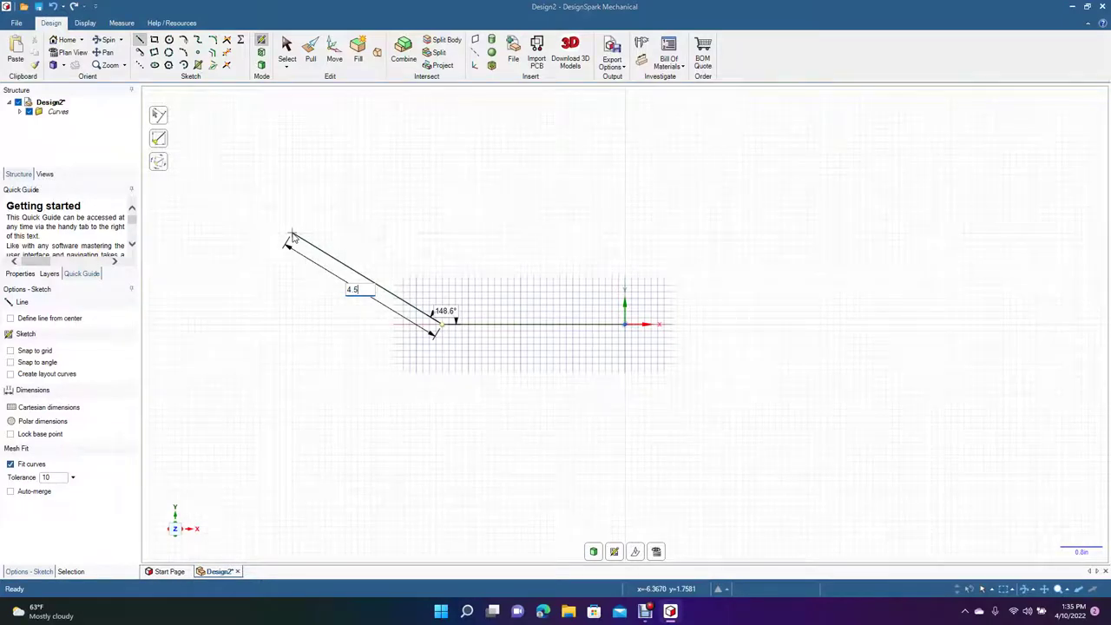
key("Return")
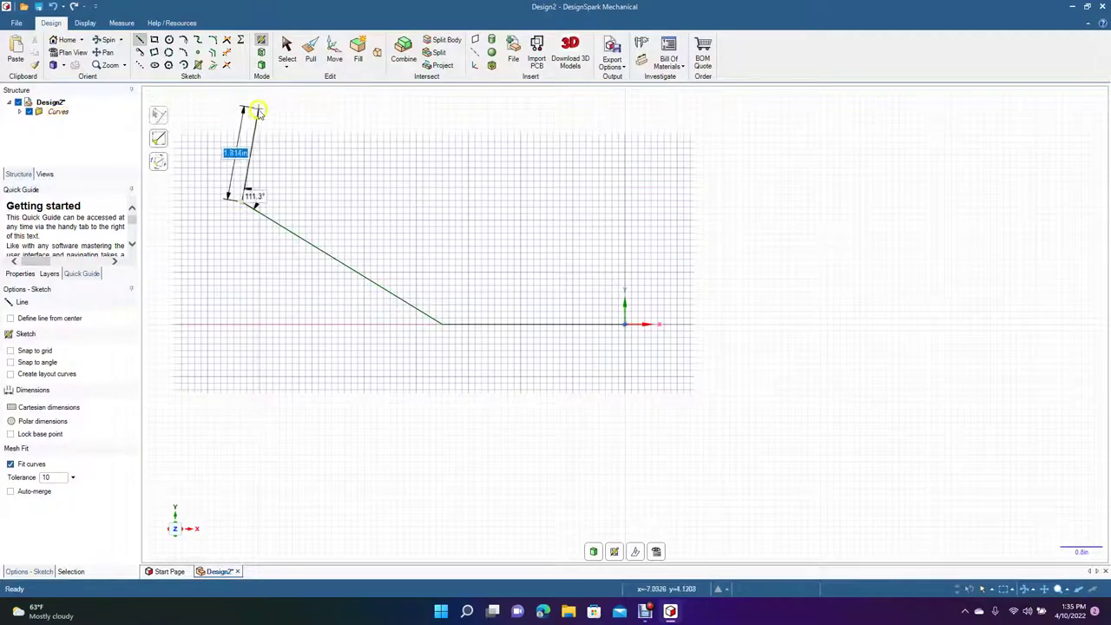
left_click(286, 48)
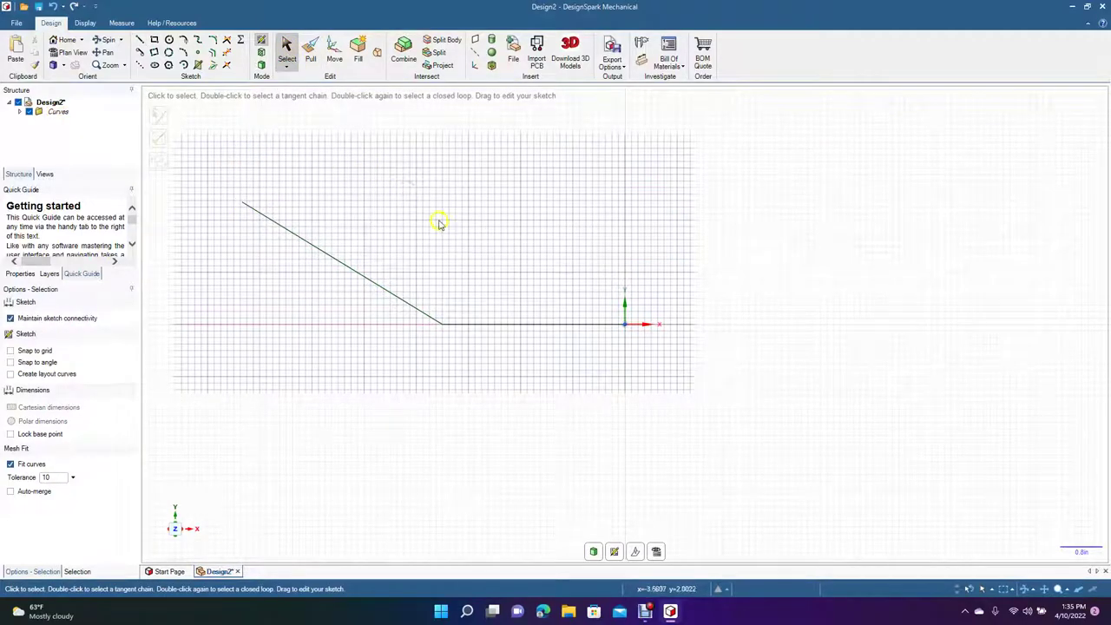
- Try to offset both sketch lines by 0.625 in, and undo that offset
mouse_move(220, 171)
left_mouse_down()
mouse_move(689, 382)
mouse_move(723, 382)
left_mouse_up()
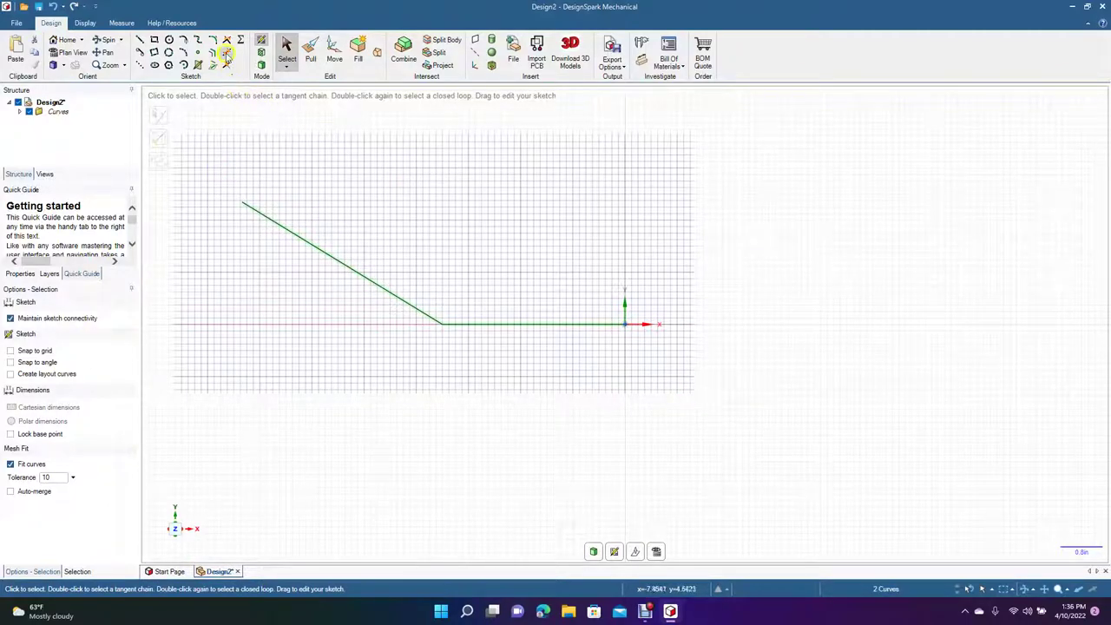
left_click(214, 53)
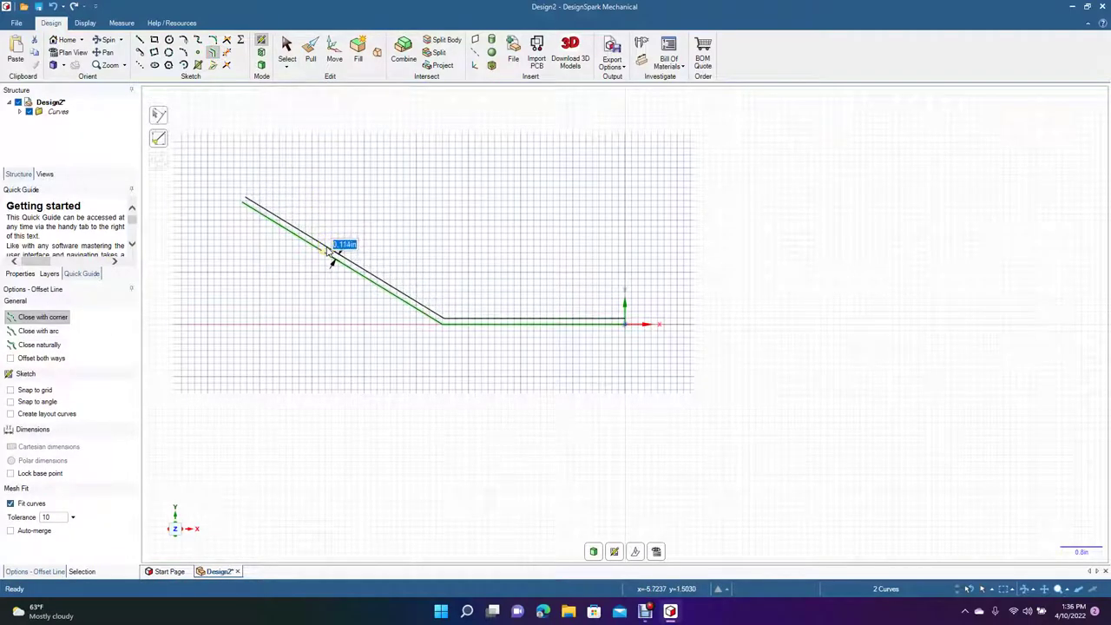
type("0.625")
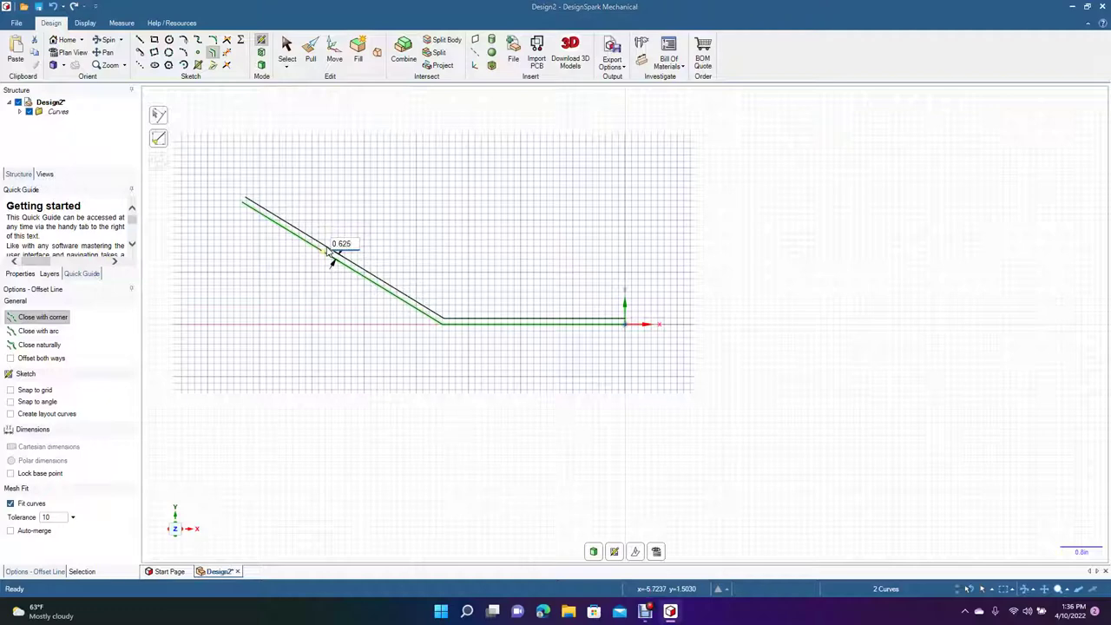
key("Return")
key("ctrl+z")
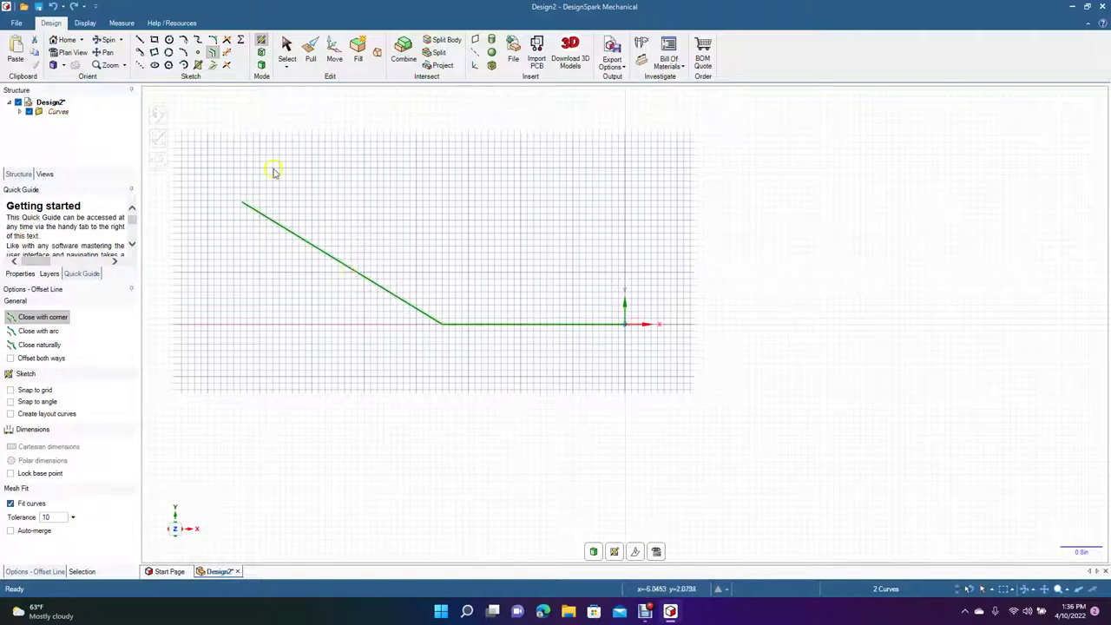
- Offset the two connected lines upward by 0.1 in
left_click(213, 54)
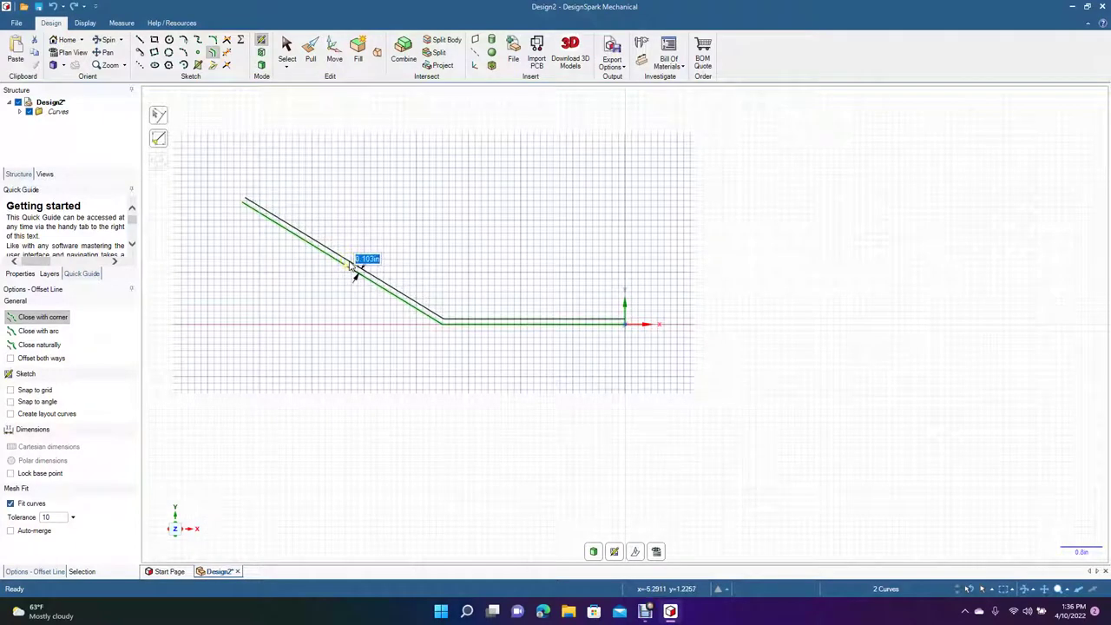
type("0.1")
key("Return")
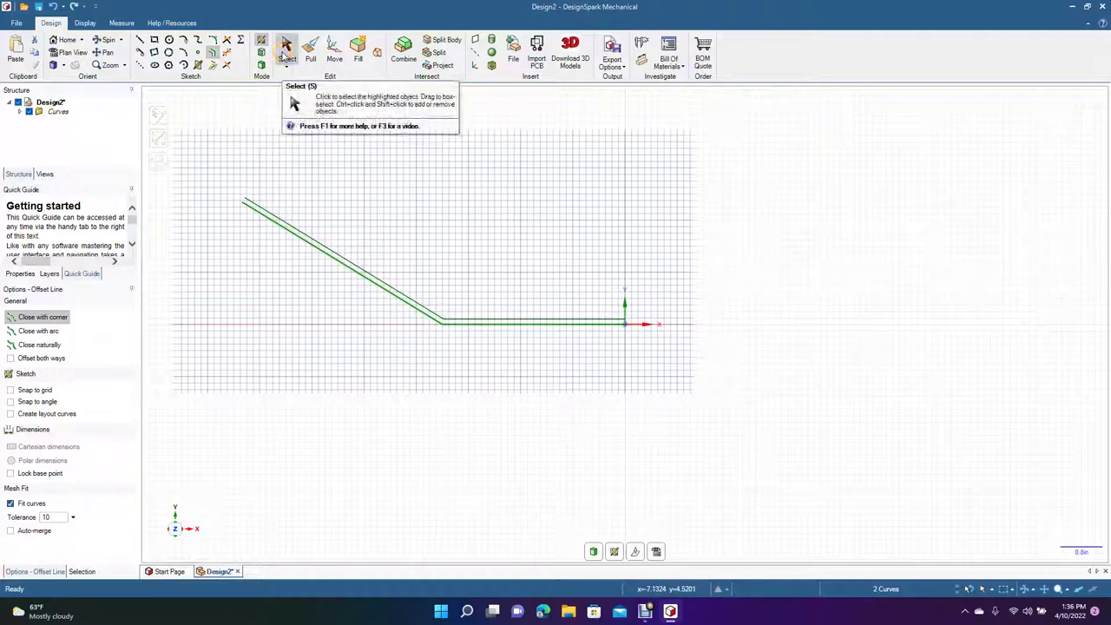
left_click(285, 49)
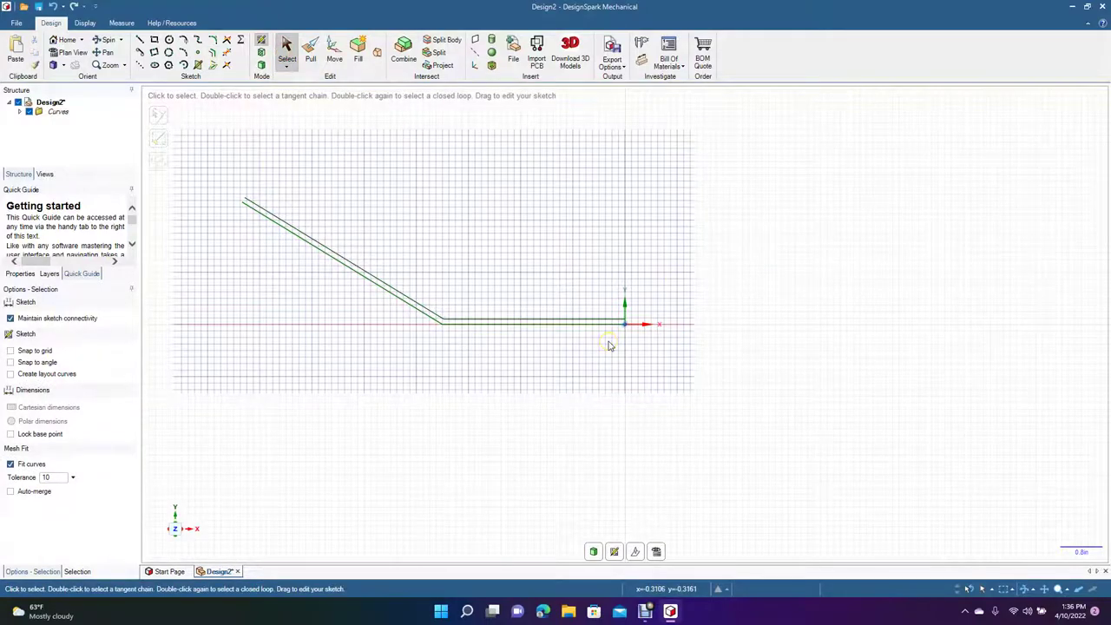
- Close the profile's right end with a vertical line from the offset line's endpoint to the origin
scroll(609, 346, "up", 3, "ctrl")
scroll(610, 346, "up", 5, "ctrl")
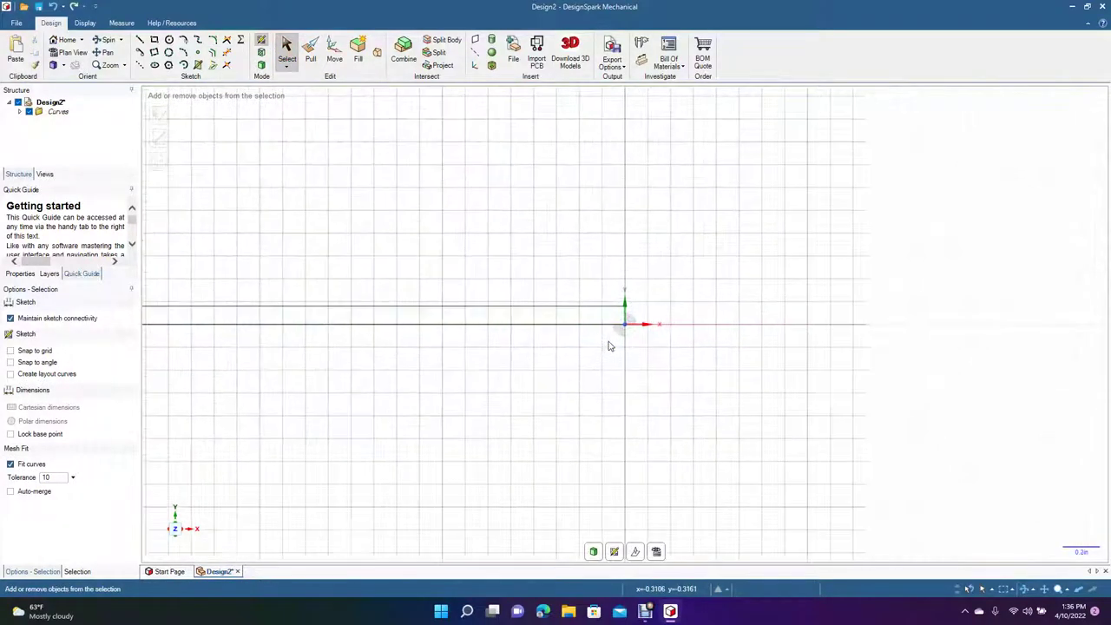
left_click(140, 40)
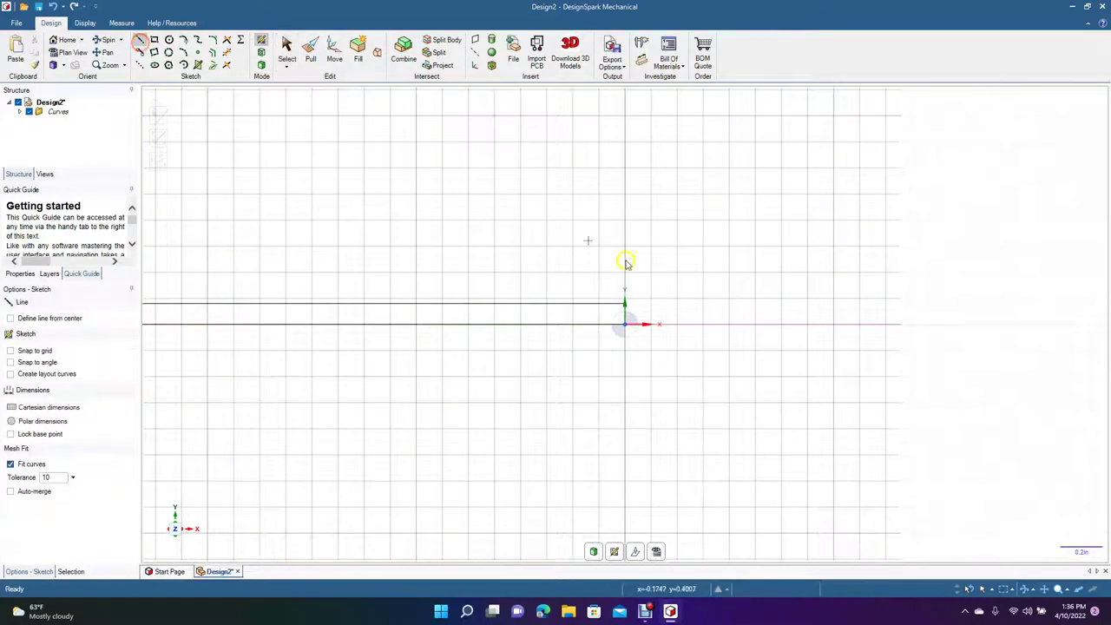
left_click(624, 305)
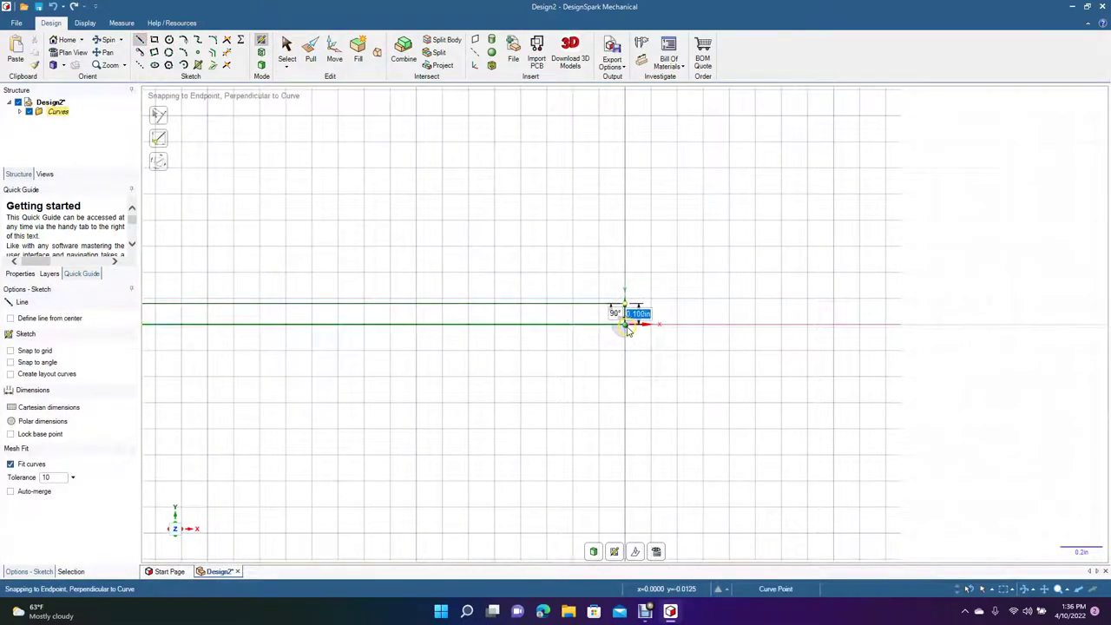
left_click(625, 324)
left_click(287, 49)
- Close the profile's upper left end with a 0.1 in line joining the endpoints of the two slanted lines
left_click(102, 52)
left_click_drag(258, 212, 863, 377)
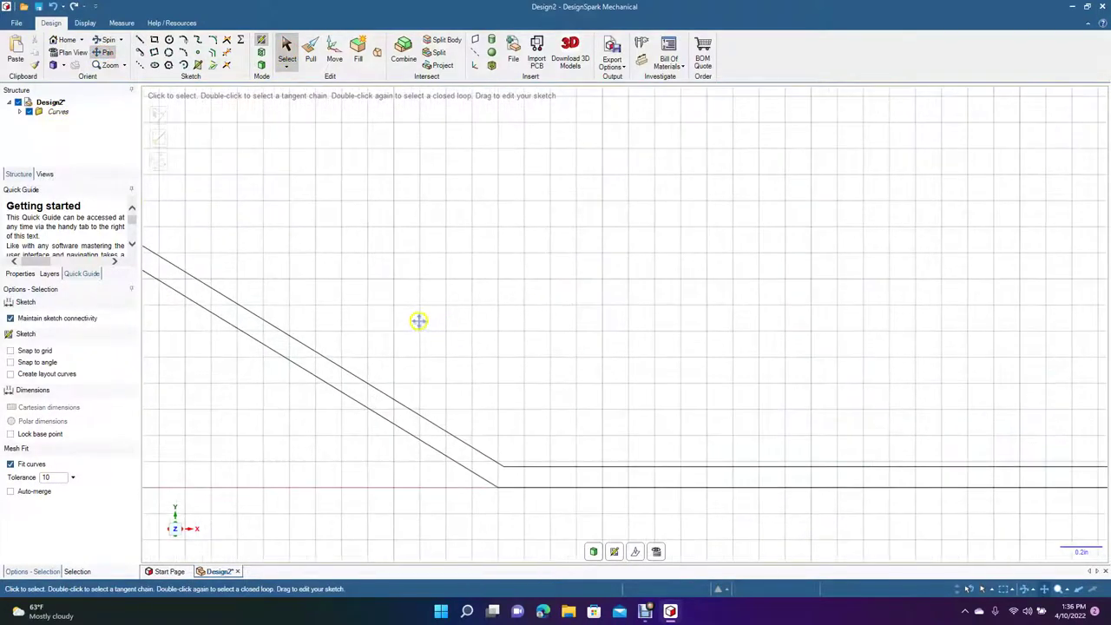
mouse_move(420, 320)
left_mouse_down()
mouse_move(620, 356)
mouse_move(868, 437)
left_mouse_up()
left_click_drag(426, 268, 810, 523)
left_click(136, 40)
left_click(539, 353)
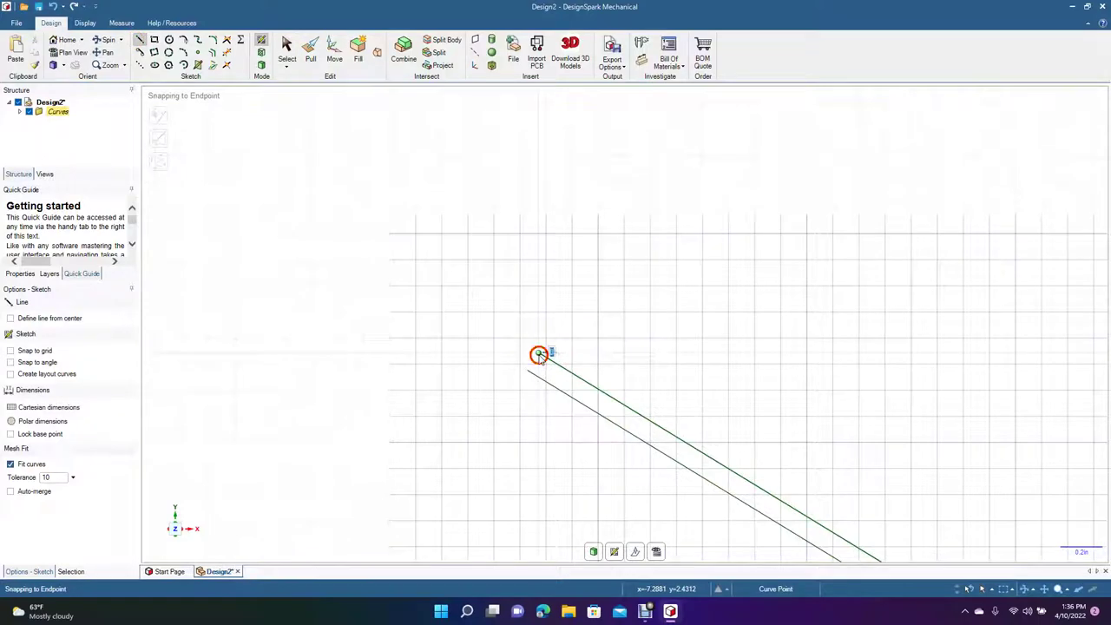
type("0.100in")
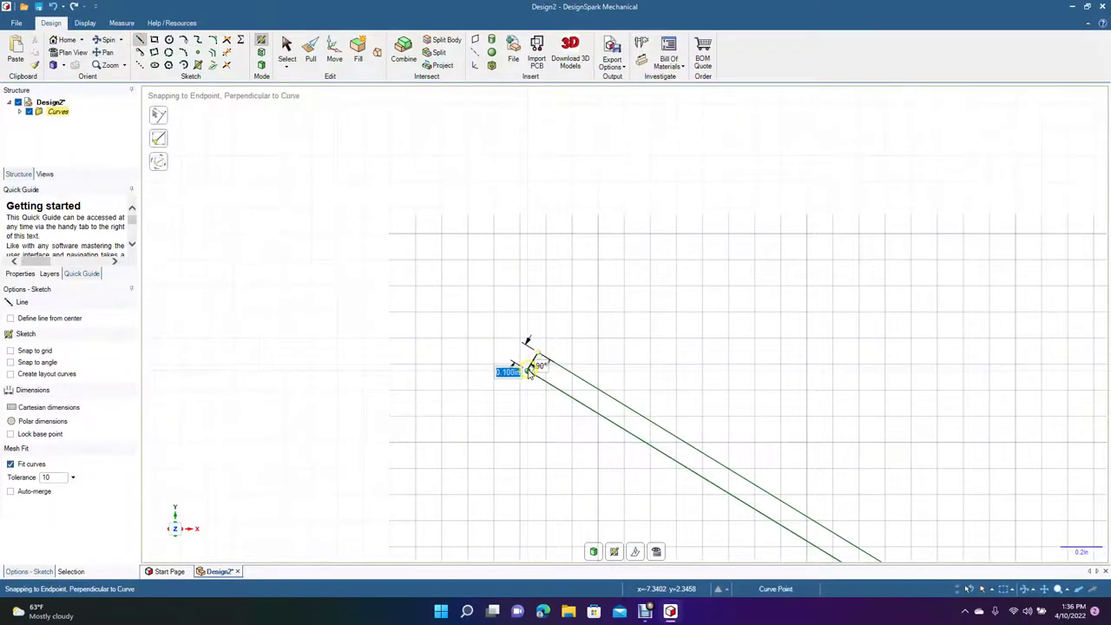
key("Return")
left_click(287, 47)
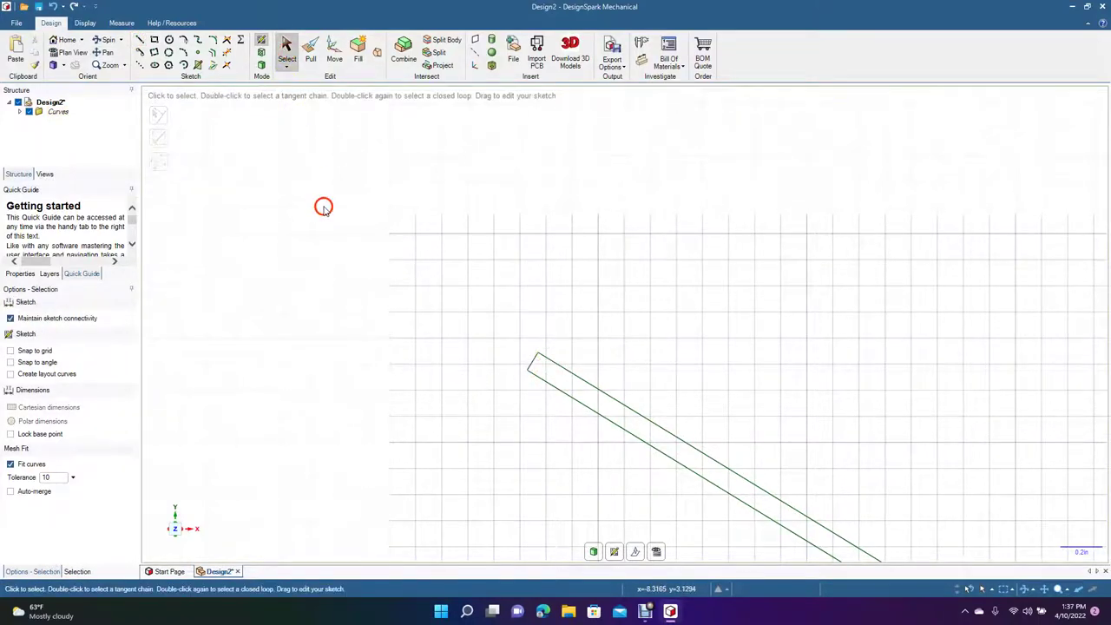
- Round the upper corner of the bend with a 0.7 in radius
scroll(324, 211, "down", 3)
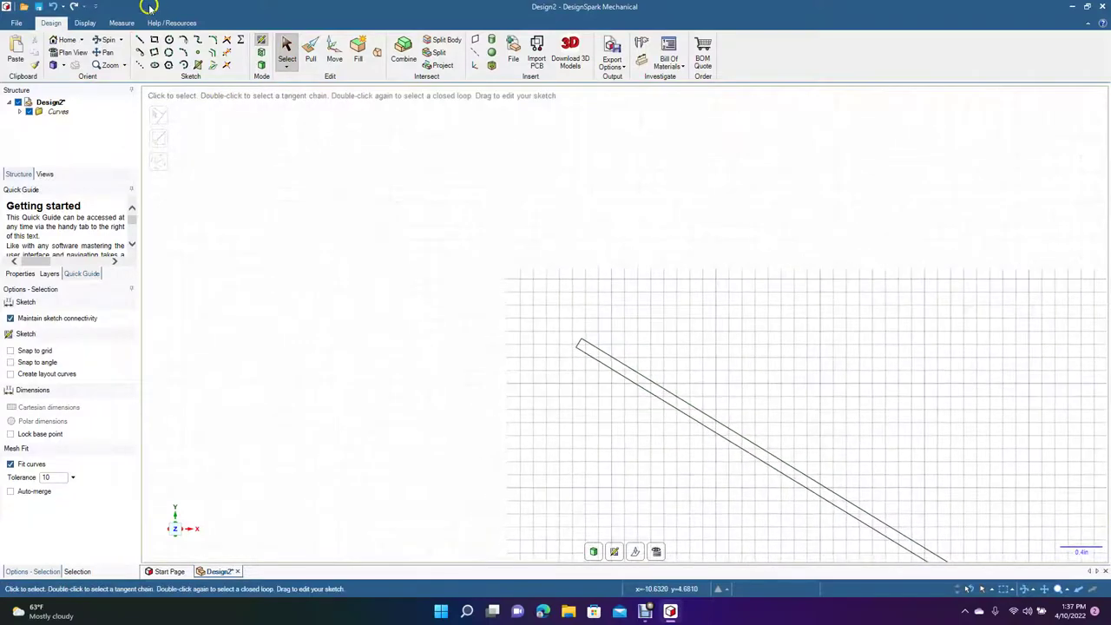
left_click(102, 53)
mouse_move(545, 352)
left_mouse_down()
mouse_move(384, 280)
mouse_move(109, 211)
left_mouse_up()
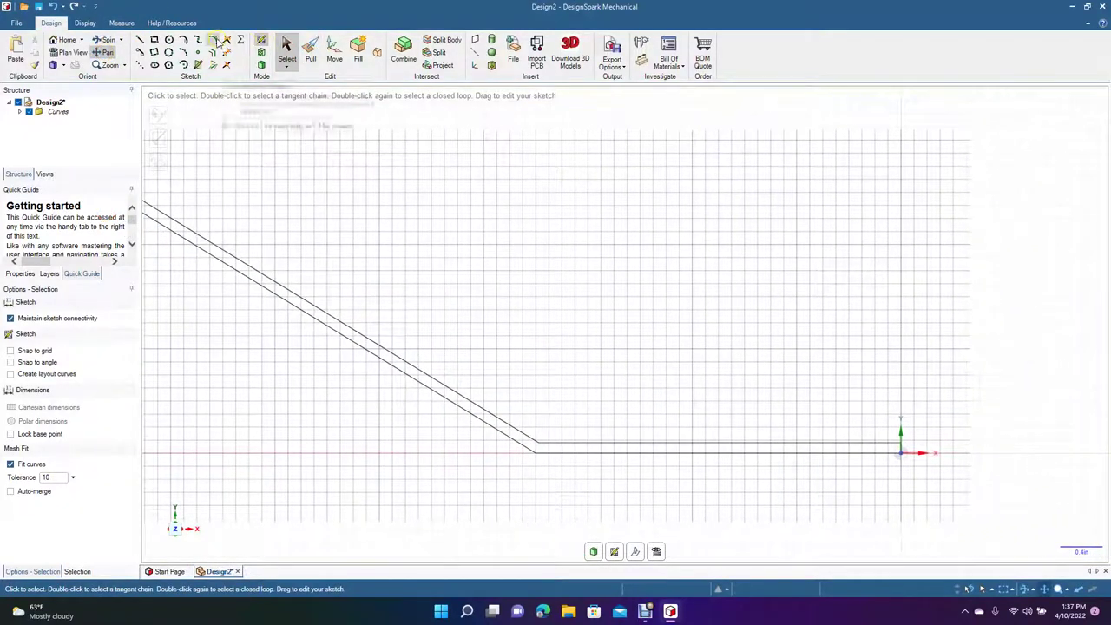
left_click(213, 40)
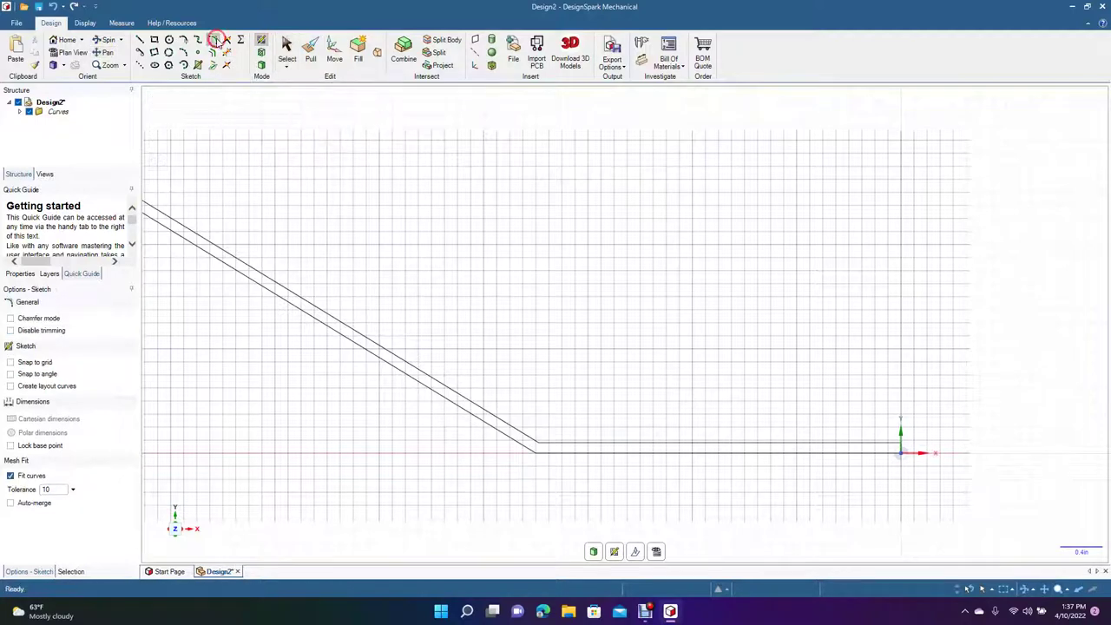
left_click(529, 445)
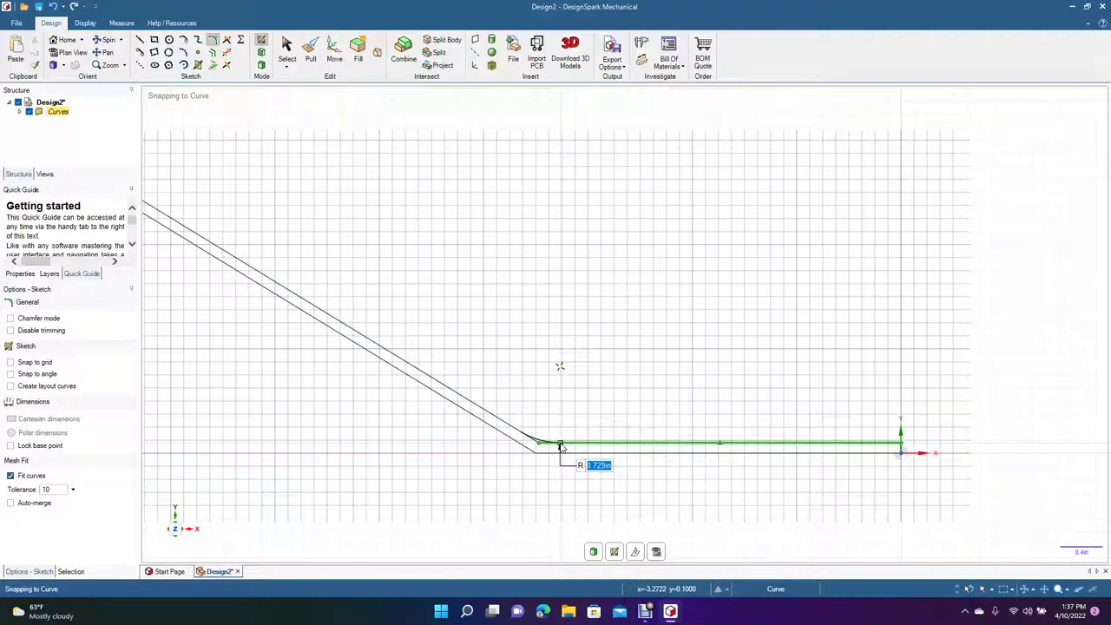
type("0")
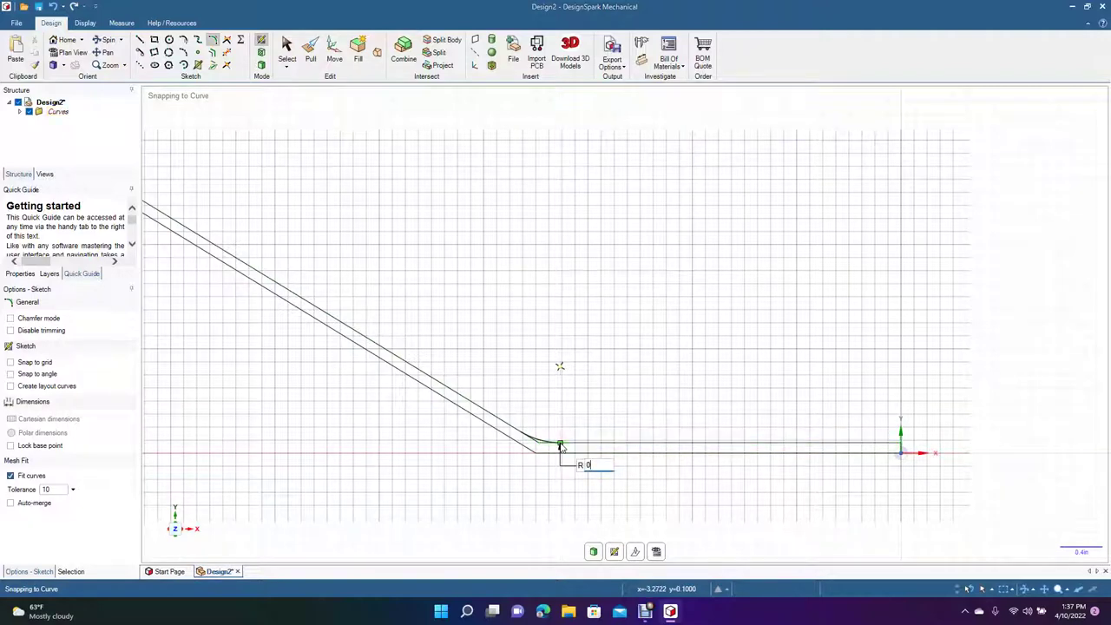
type(".7")
key("Return")
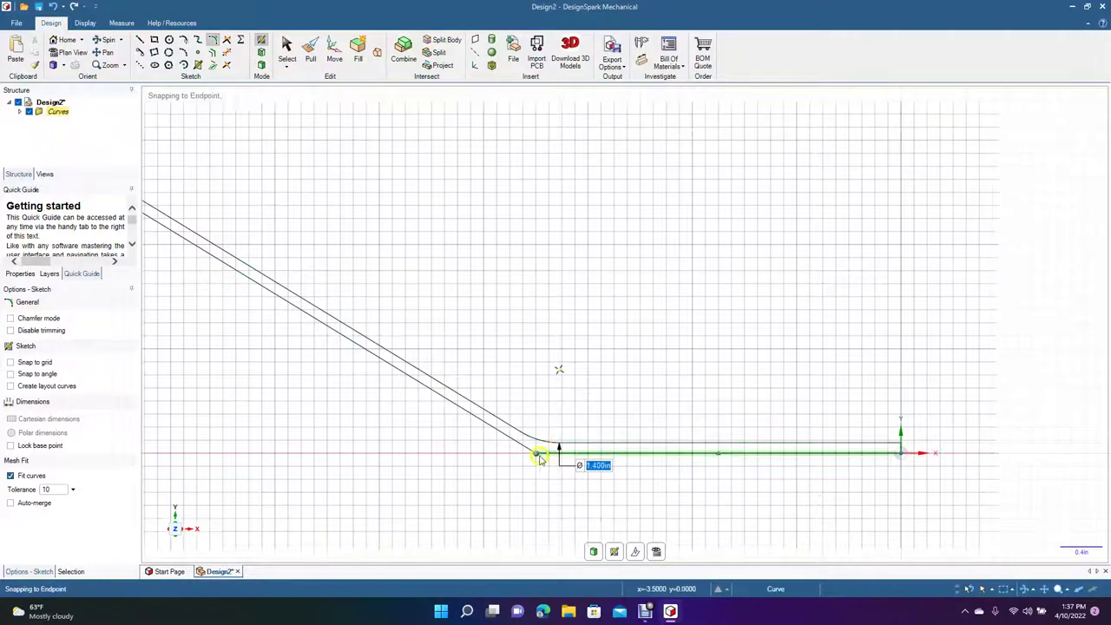
- Round the lower corner of the bend with a 0.7 in radius as well
left_click(536, 452)
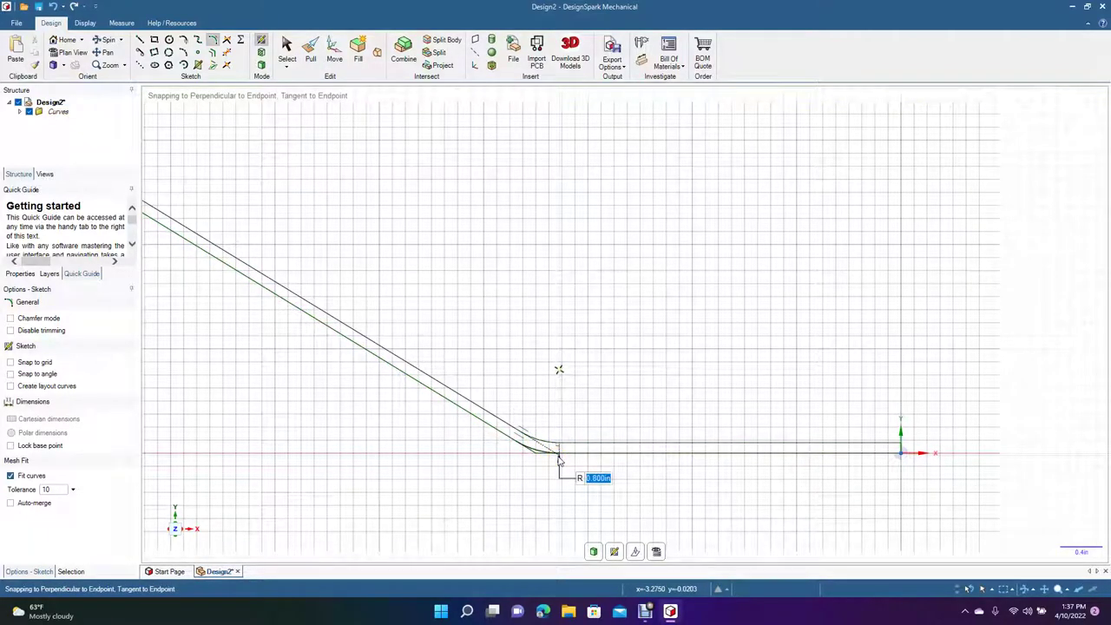
left_click(558, 456)
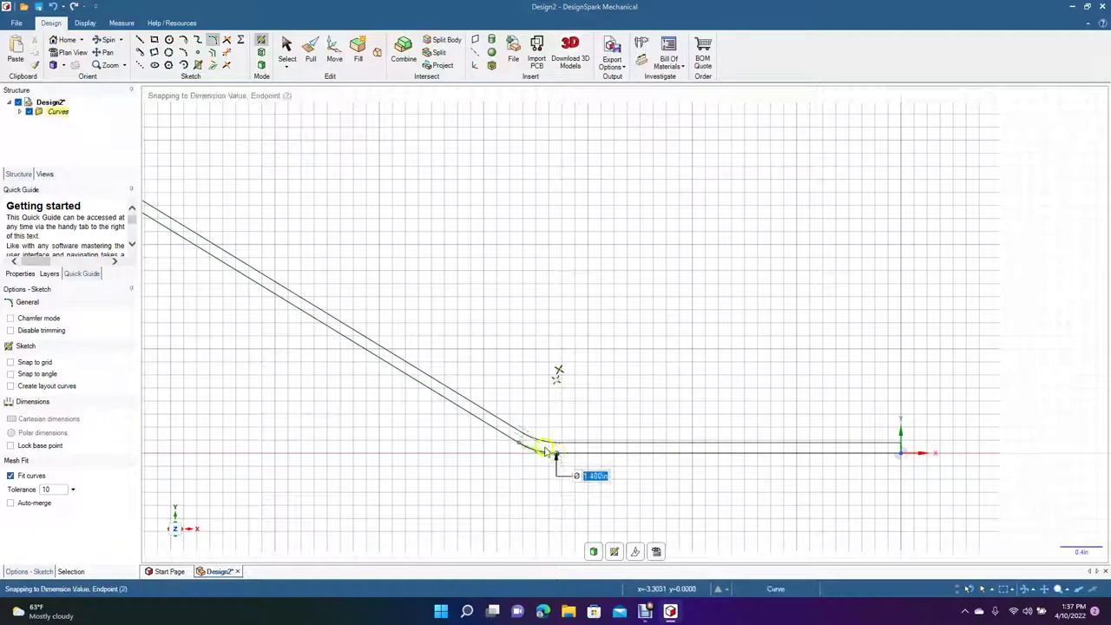
left_click(286, 52)
left_click(451, 154)
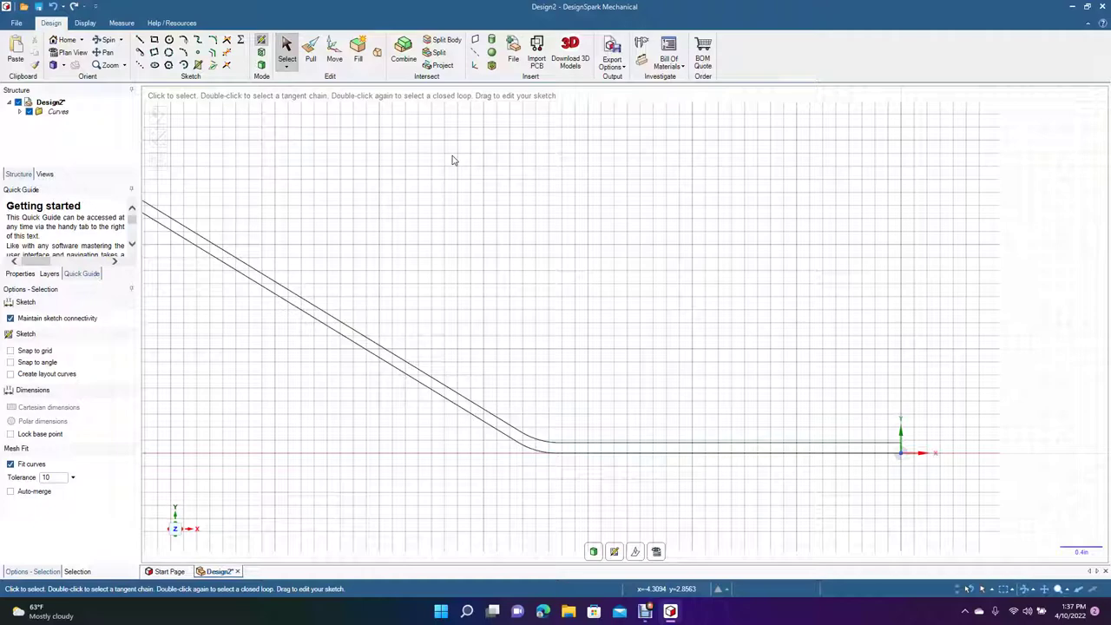
- Switch to 3D mode to turn the closed bent profile into a surface
scroll(453, 160, "down", 3)
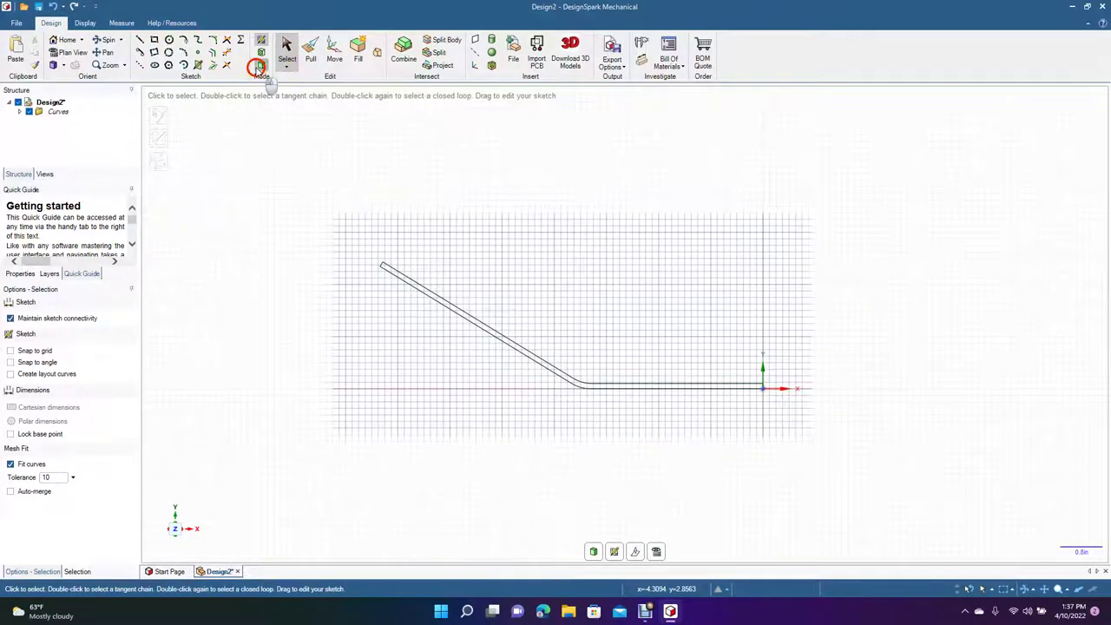
left_click(260, 66)
left_click(107, 40)
left_click_drag(579, 245, 517, 257)
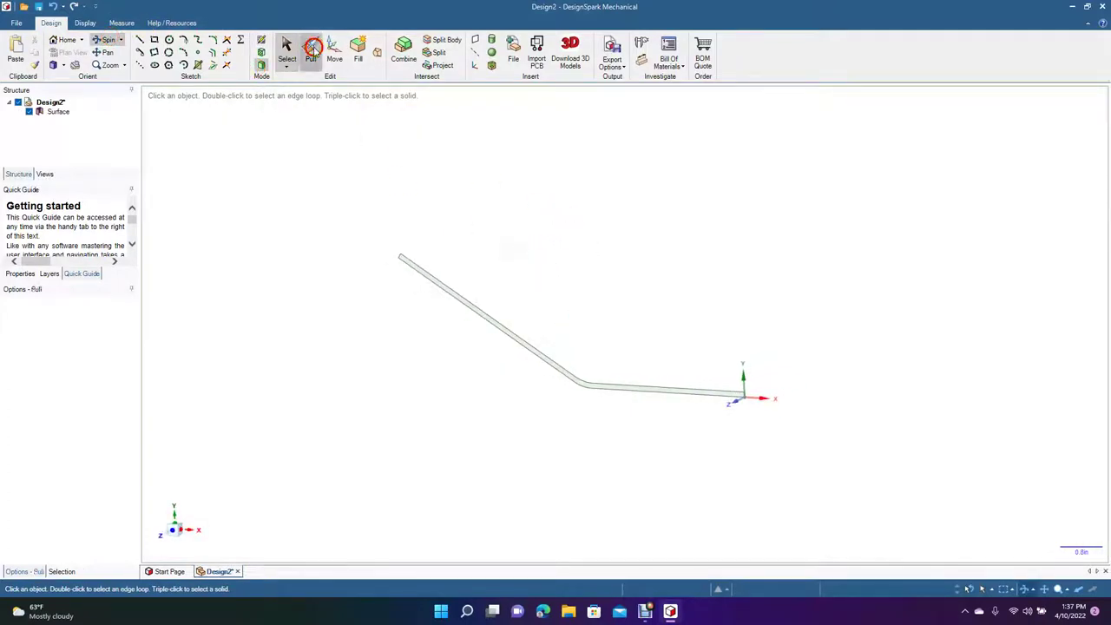
- Pull the bent profile face to both sides into a solid 2 in wide
left_click(310, 46)
left_click(481, 317)
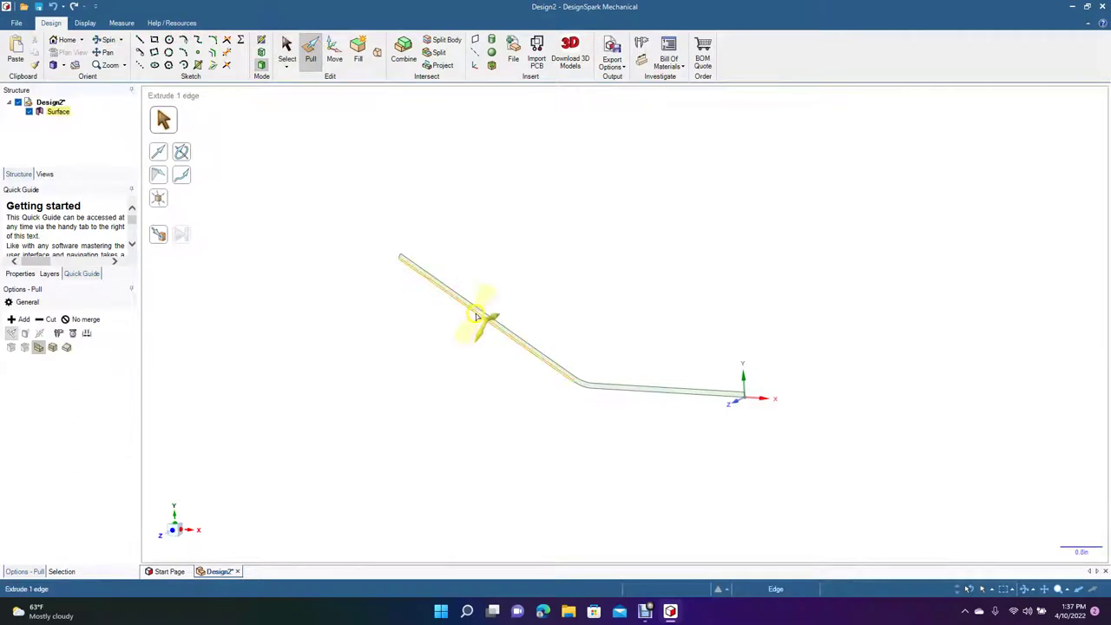
left_click(482, 317)
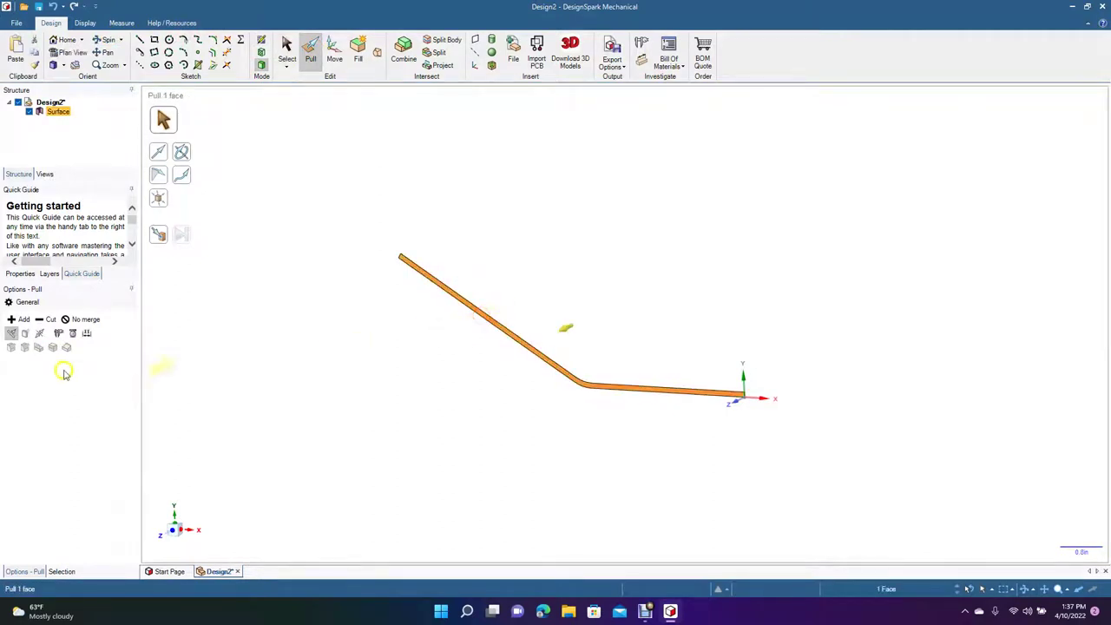
left_click(39, 333)
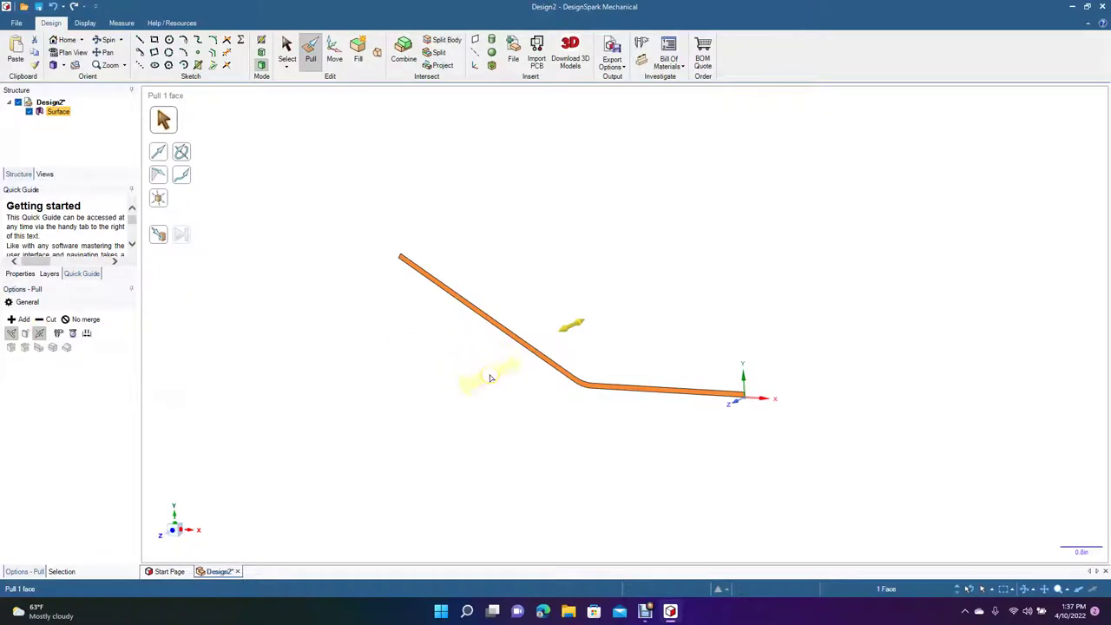
type("2")
key("Return")
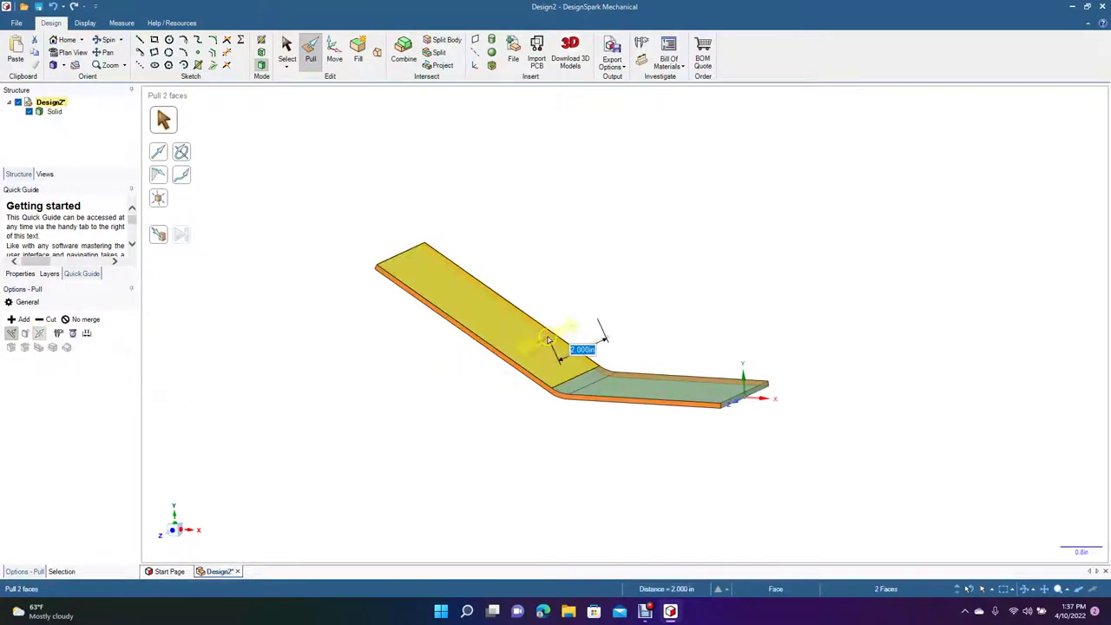
left_click(286, 48)
left_click(307, 170)
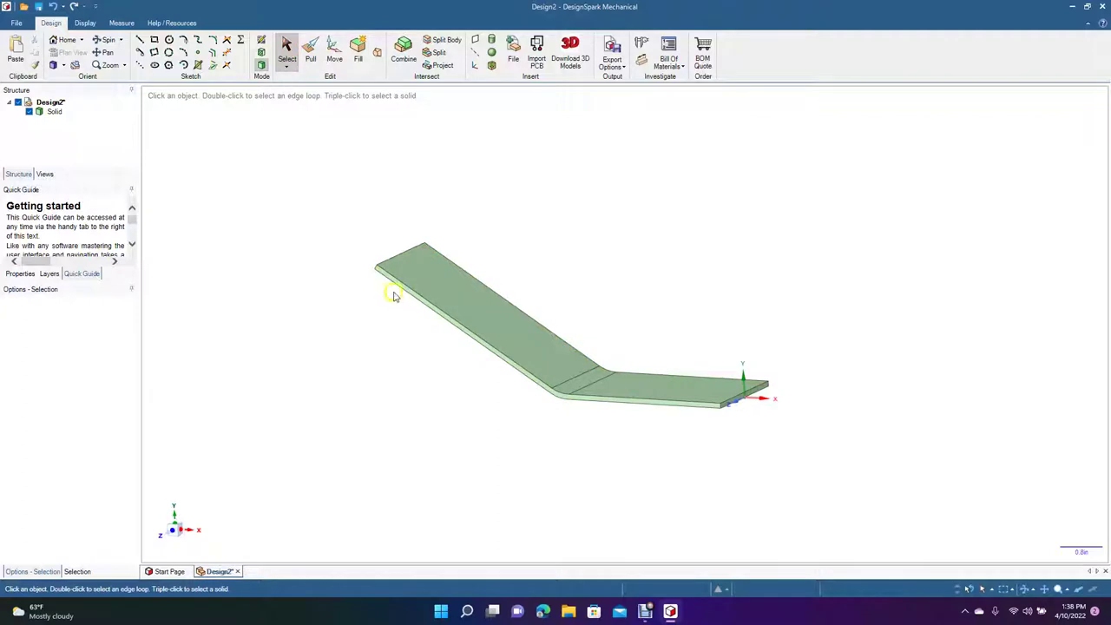
- Examine the solid in the top view, the front view and tilted, then return to the front view facing its wide surfaces
left_click(63, 65)
left_click(71, 108)
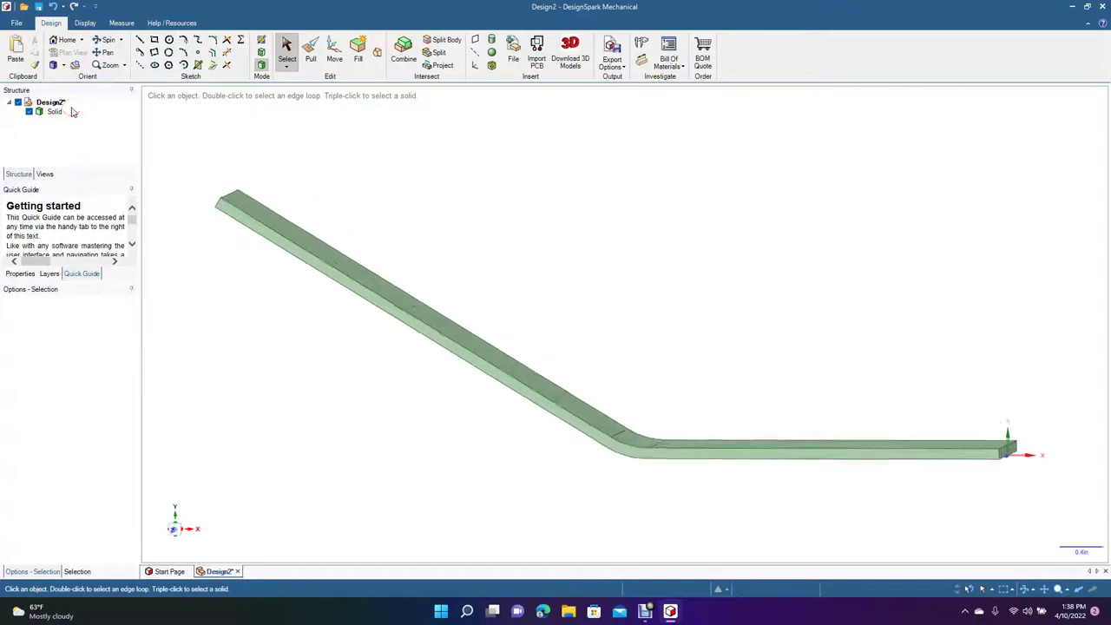
left_click(62, 65)
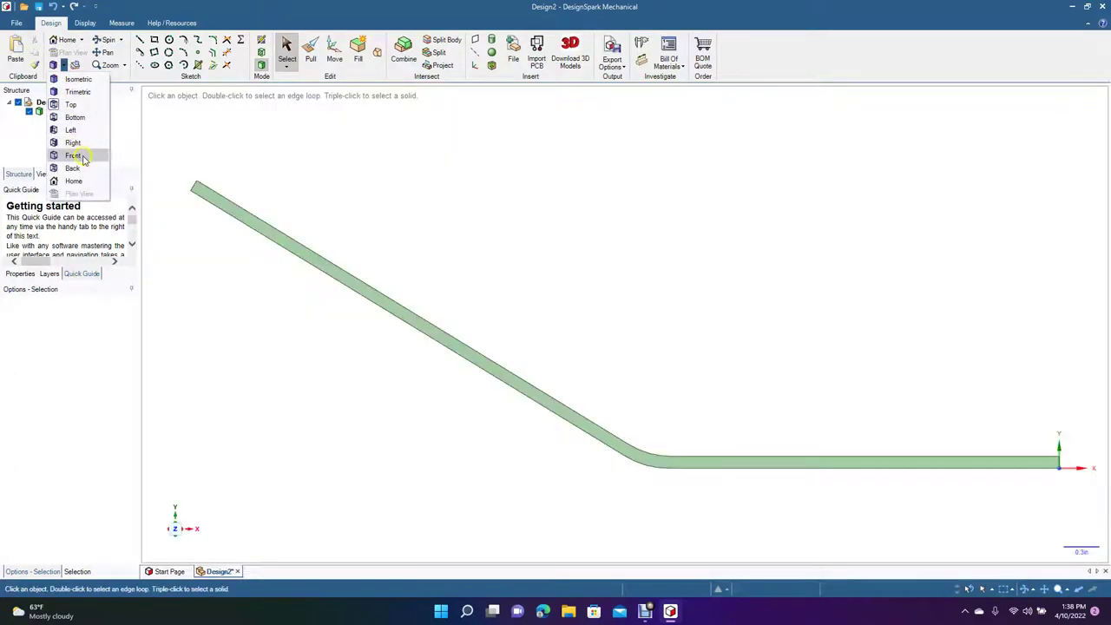
left_click(80, 155)
left_click(513, 315)
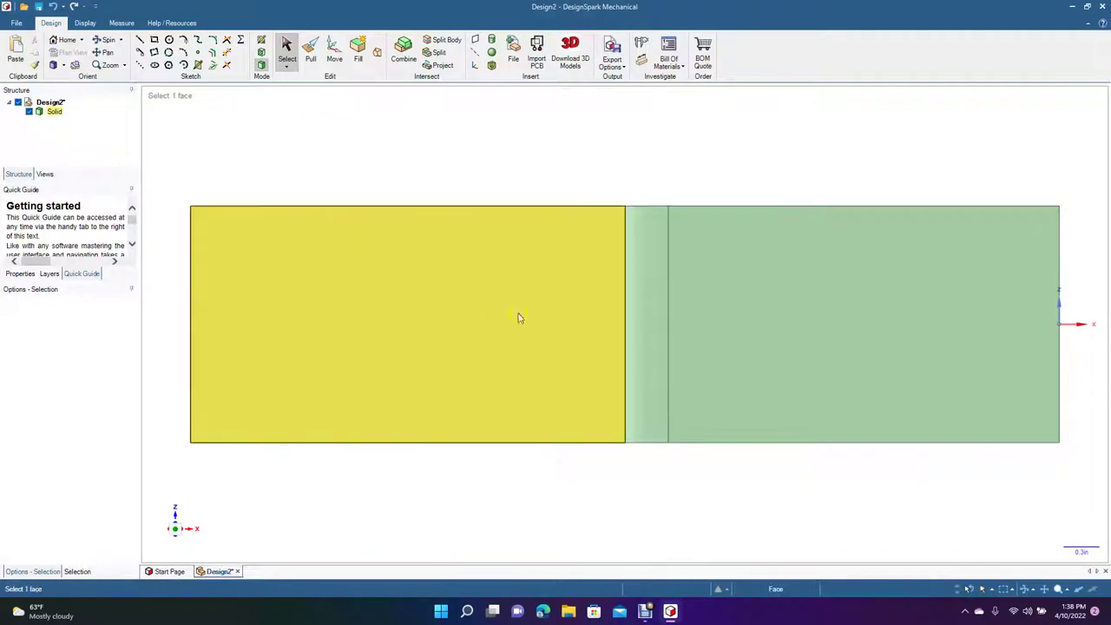
left_click(670, 338)
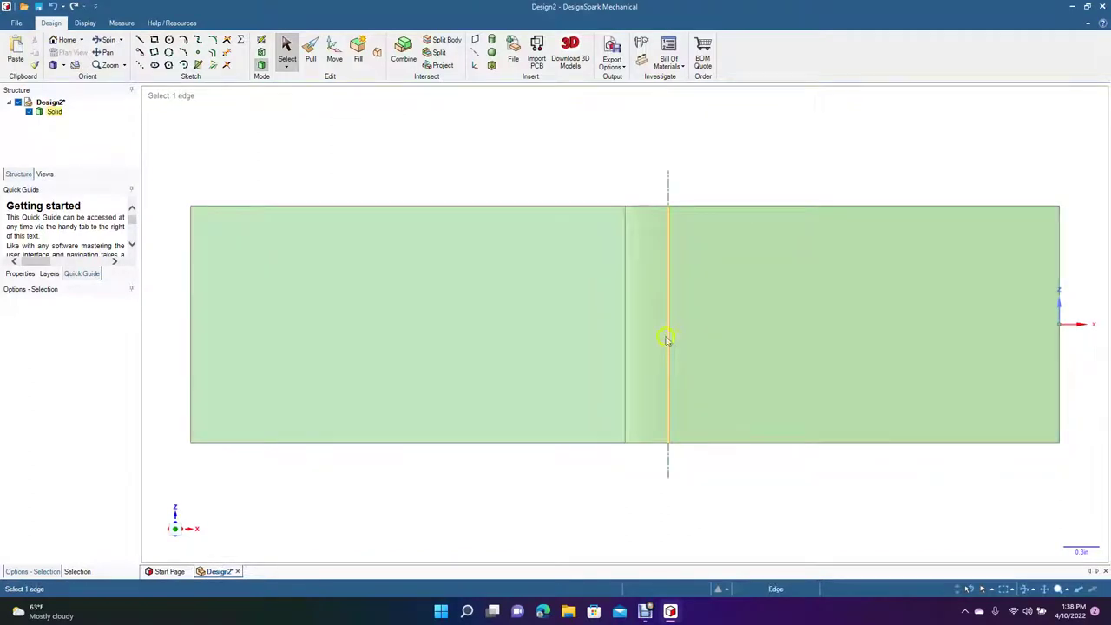
key("Escape")
left_click(113, 41)
left_click_drag(373, 139, 402, 155)
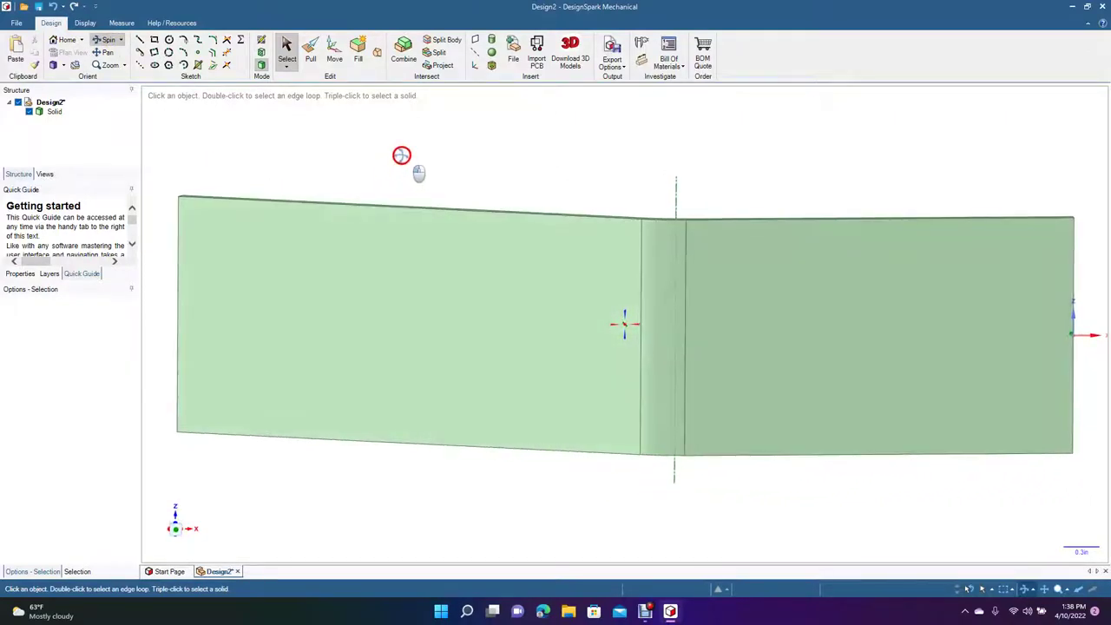
left_click(64, 66)
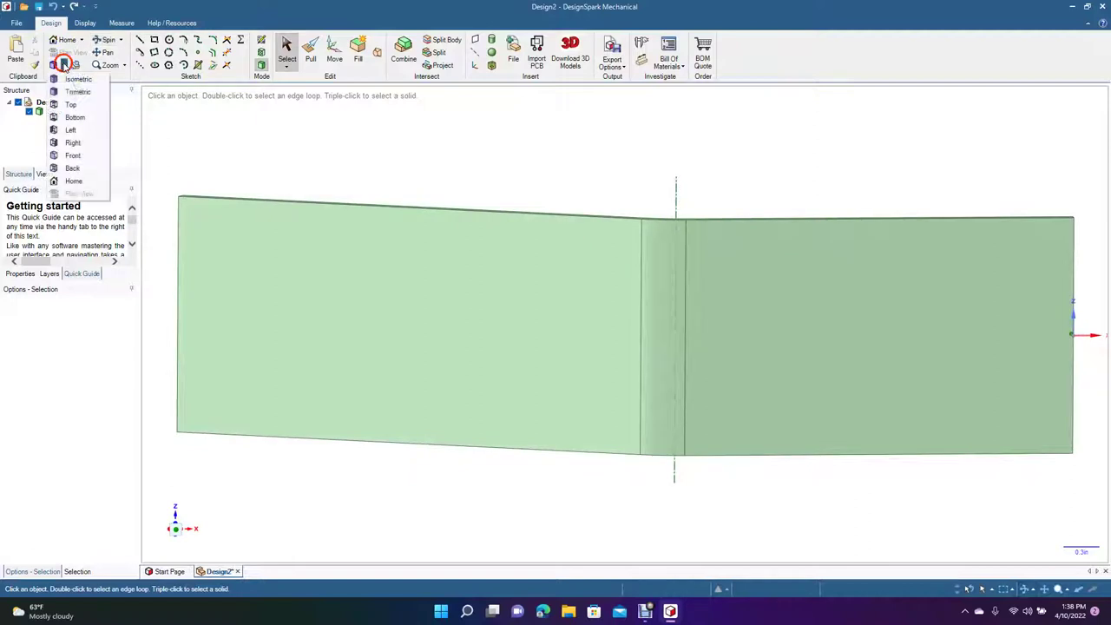
left_click(77, 154)
left_click(285, 54)
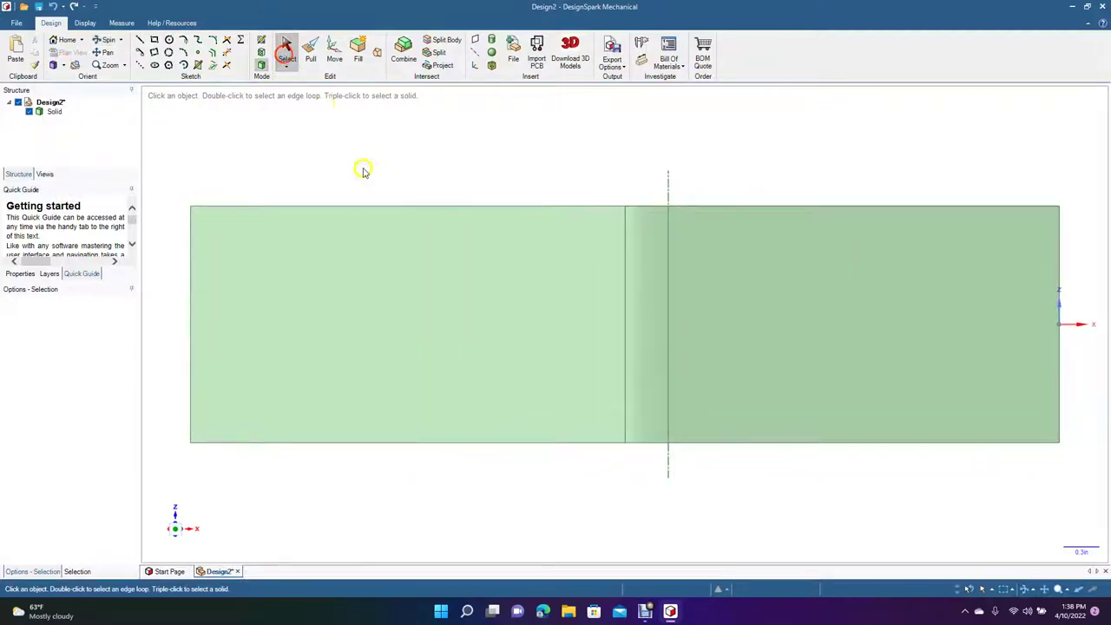
- Sketch a straight line on the slanted arm's face, from the middle of its outer end to just past the bend
left_click(412, 298)
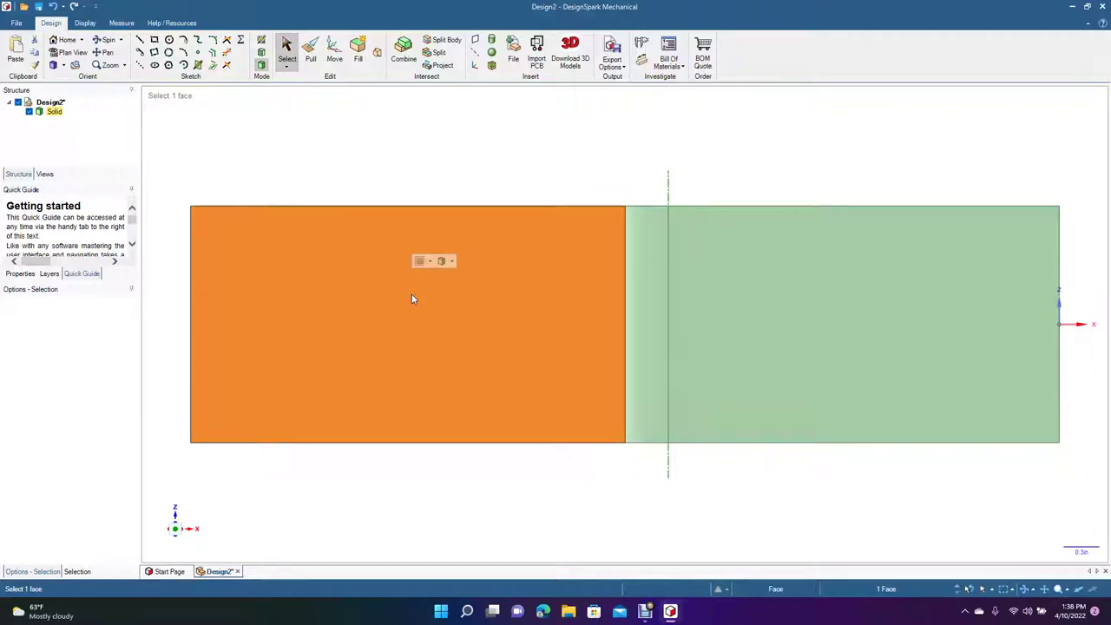
left_click(139, 40)
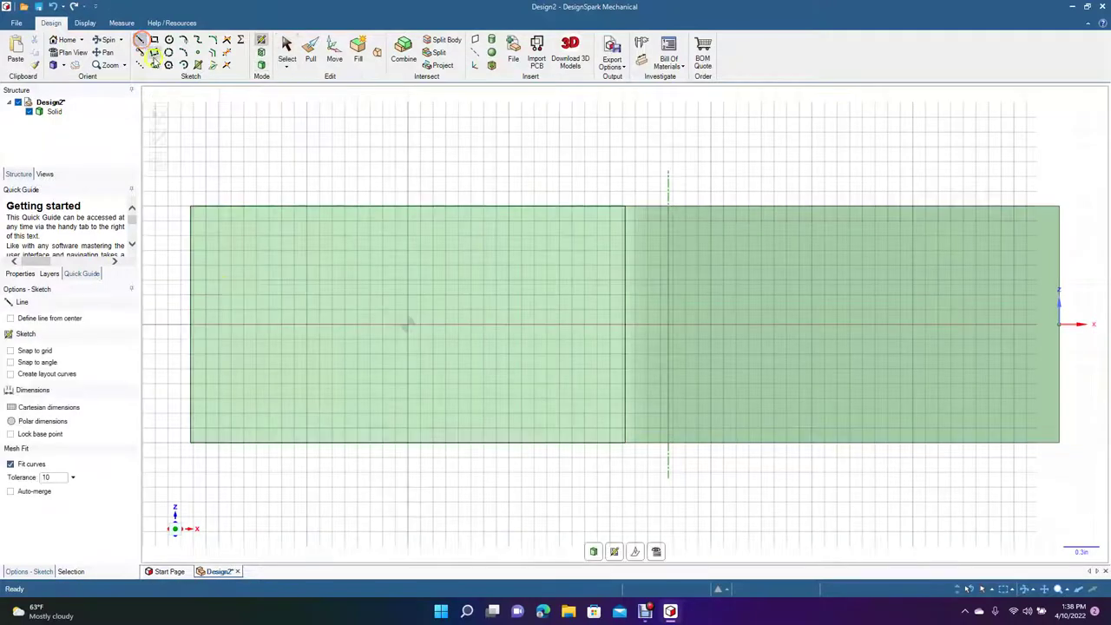
left_click(191, 327)
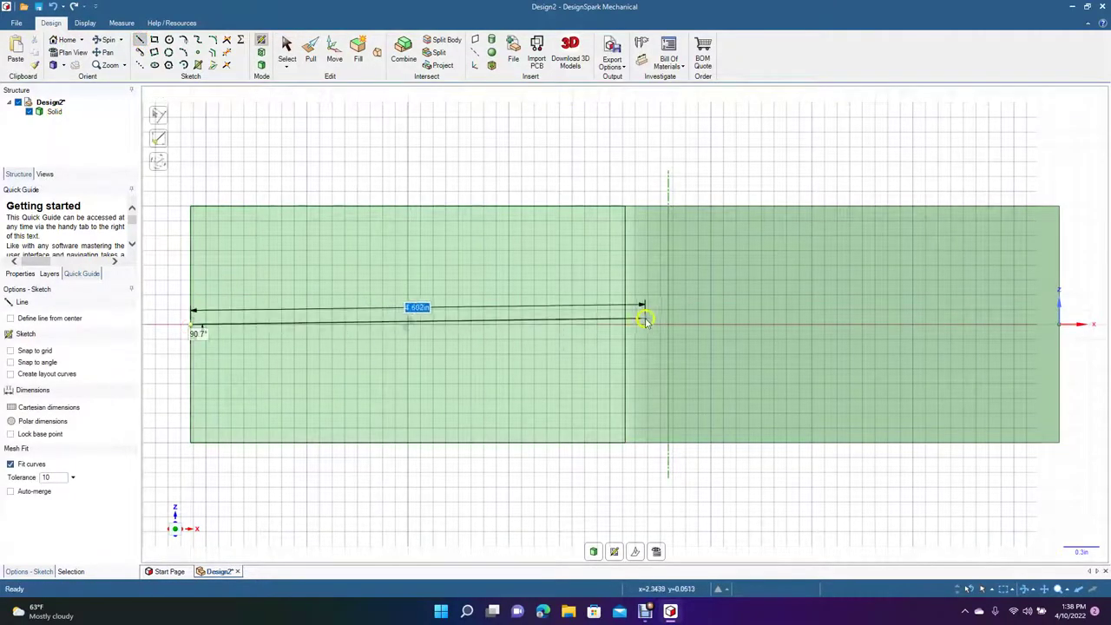
left_click(670, 324)
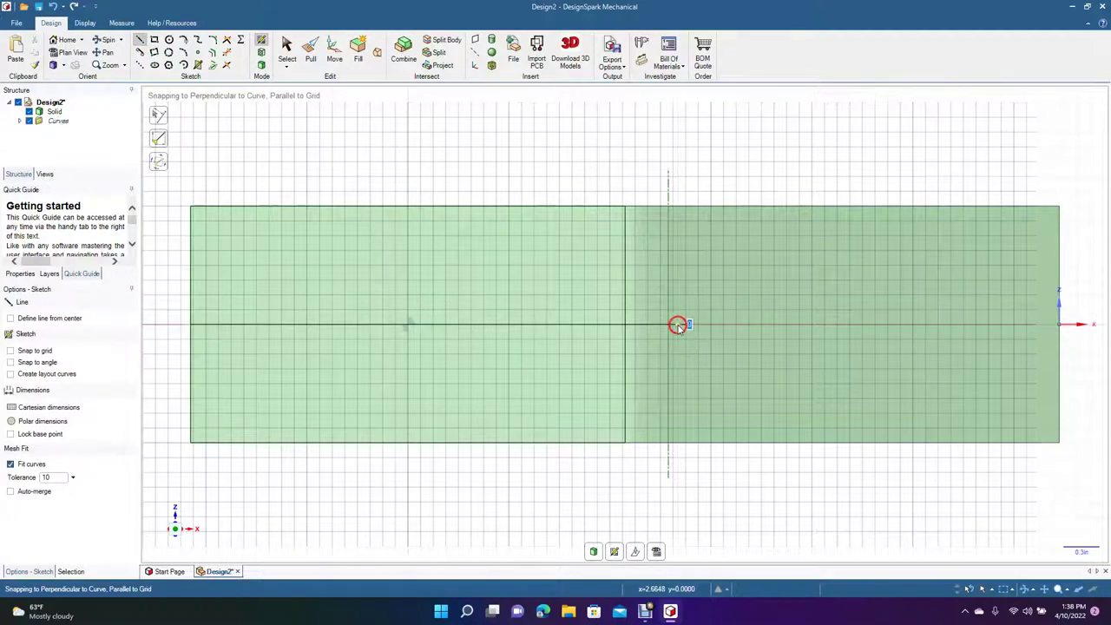
- Set the sketched centre line as the mirror line
left_click(287, 52)
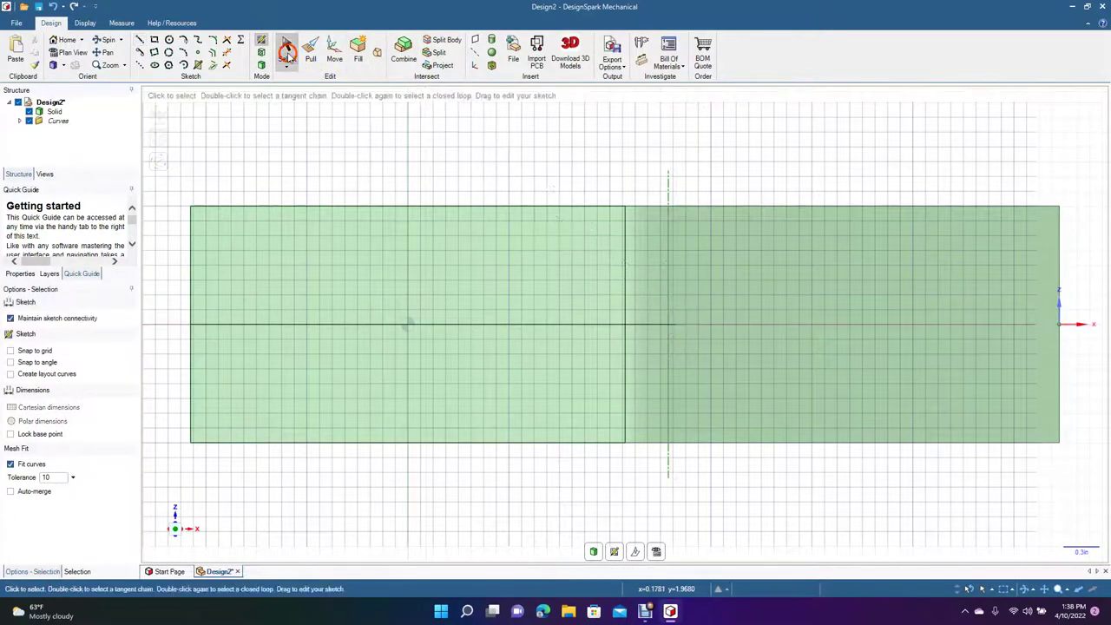
left_click(515, 325)
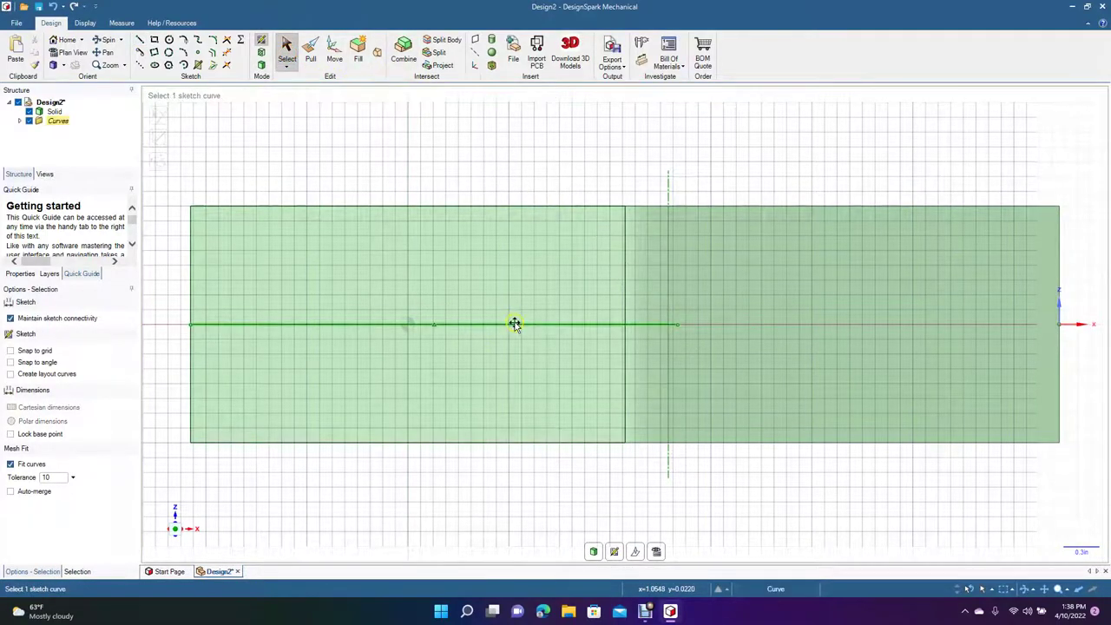
right_click(515, 325)
left_click(538, 37)
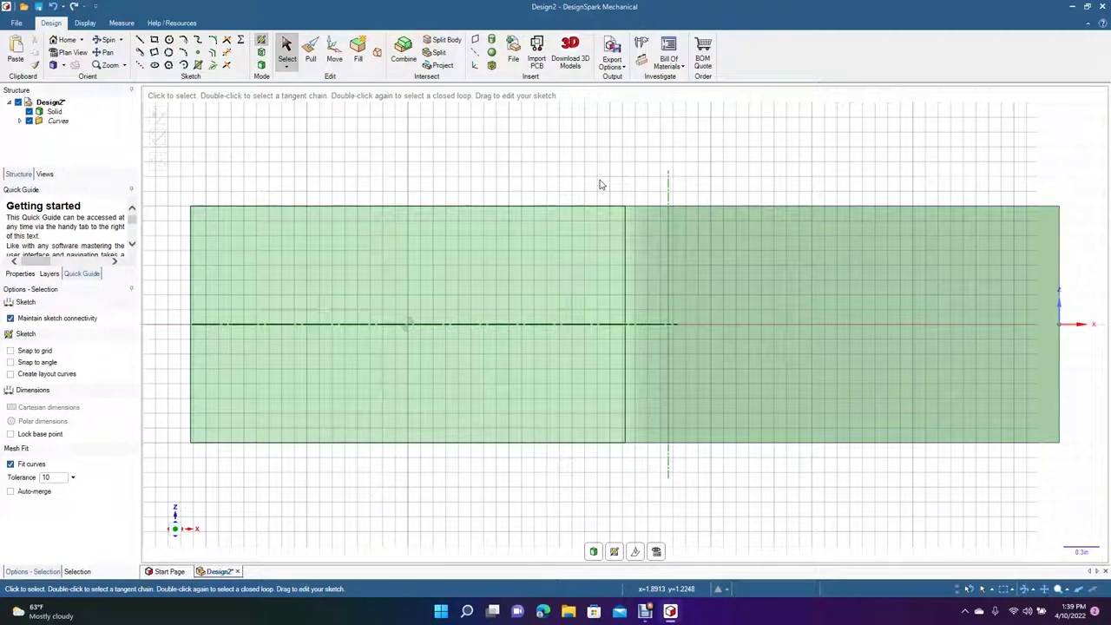
- Try offsetting the mirror line by 0.5 in with a mirrored copy, and undo it
left_click(212, 54)
left_click(428, 324)
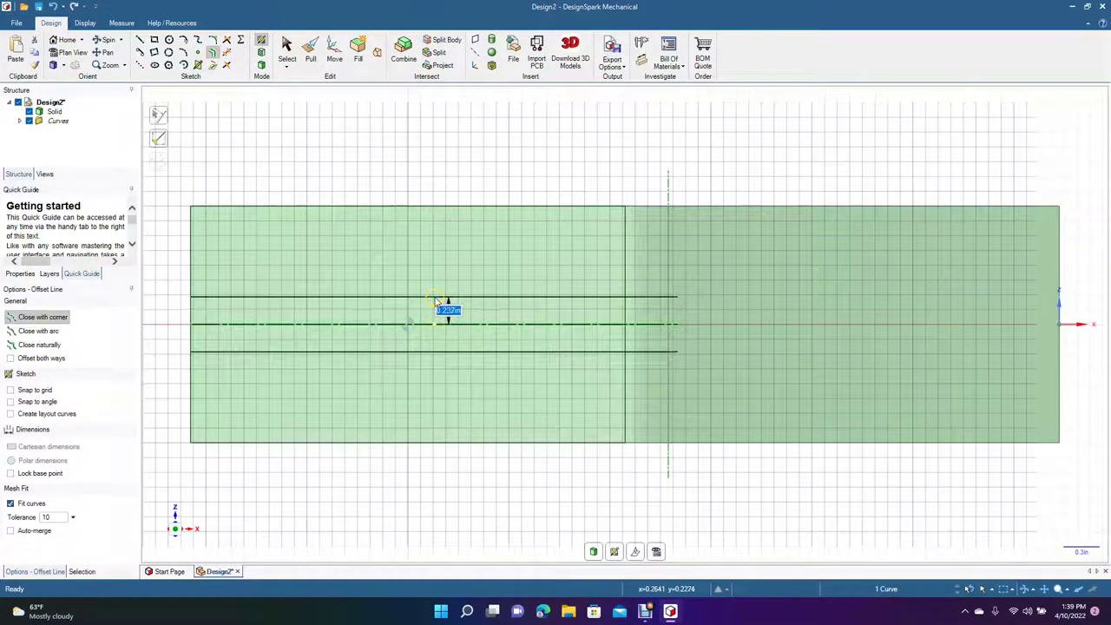
left_click(436, 267)
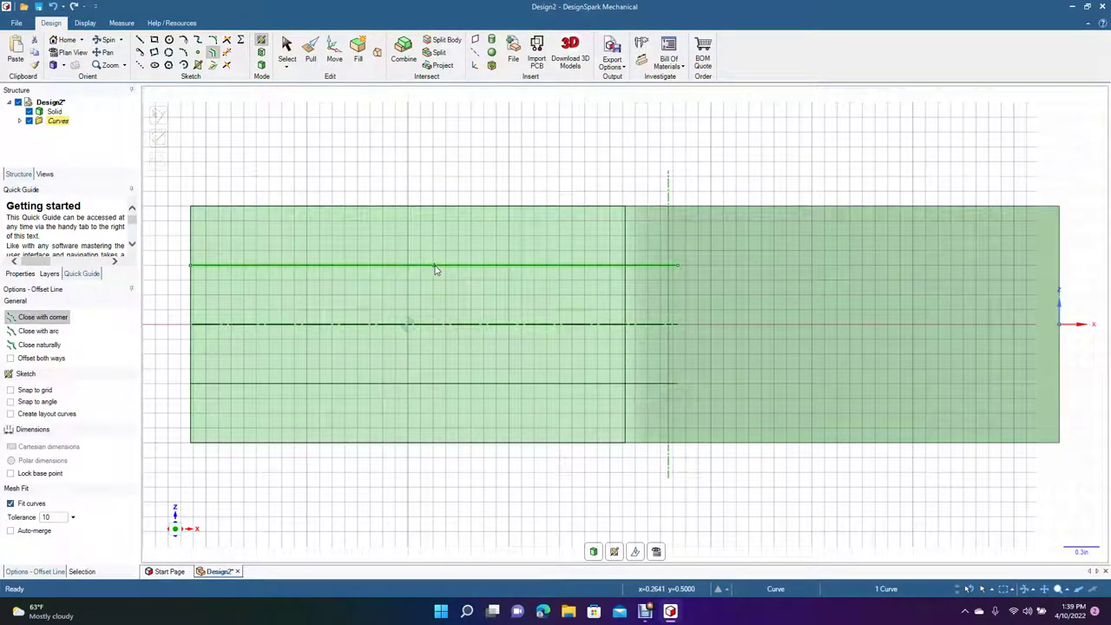
key("ctrl+z")
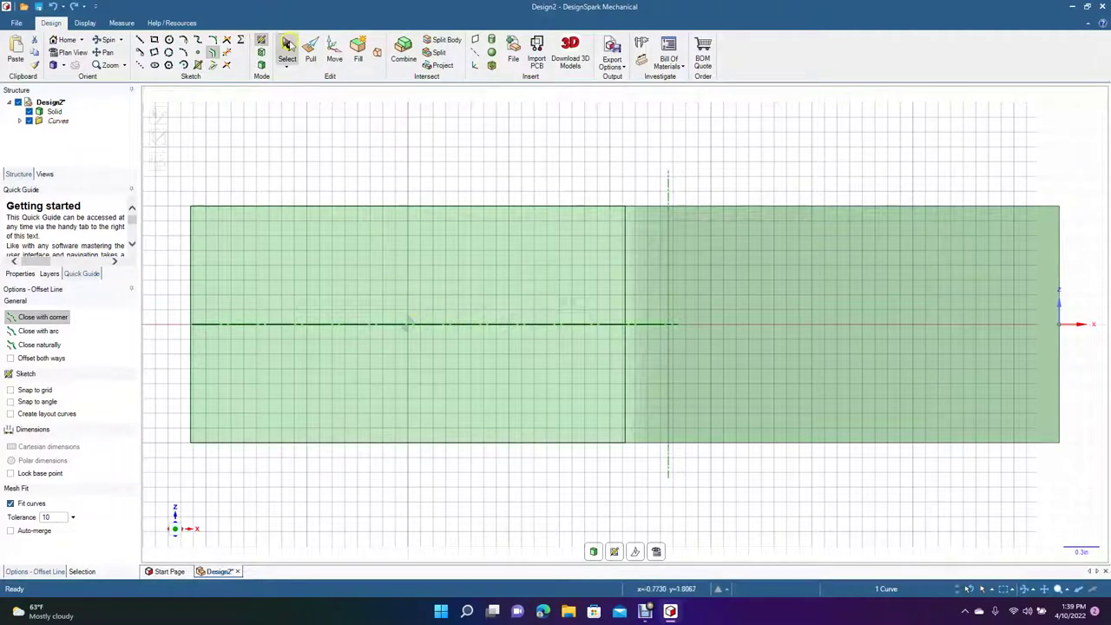
- Try offsetting the mirror line by 0.75 in, and undo that offset
left_click(461, 326)
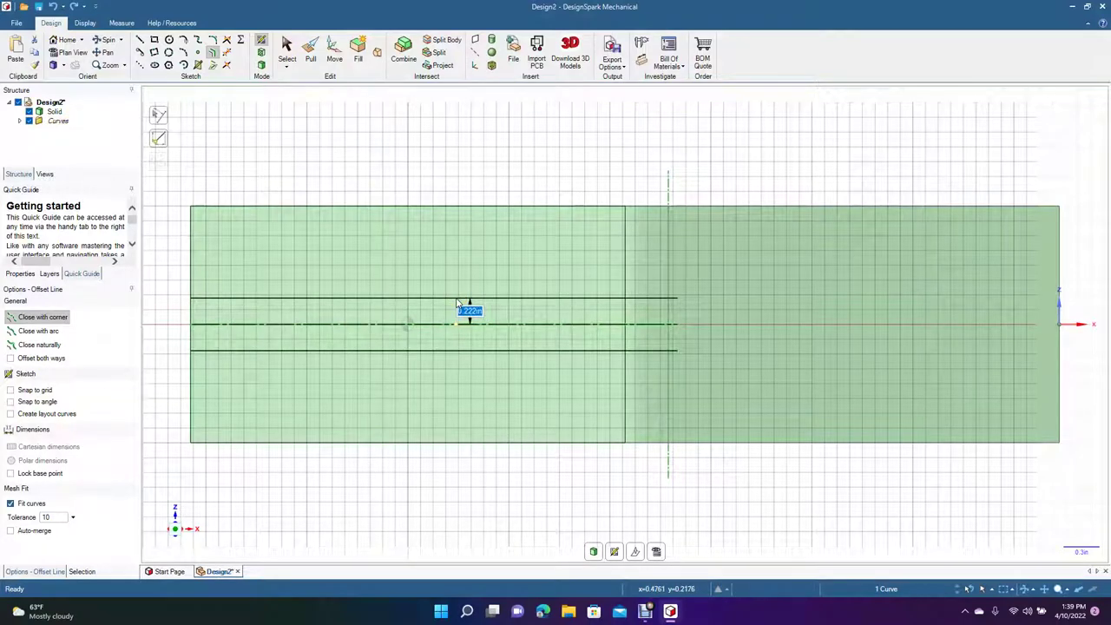
key("BackSpace")
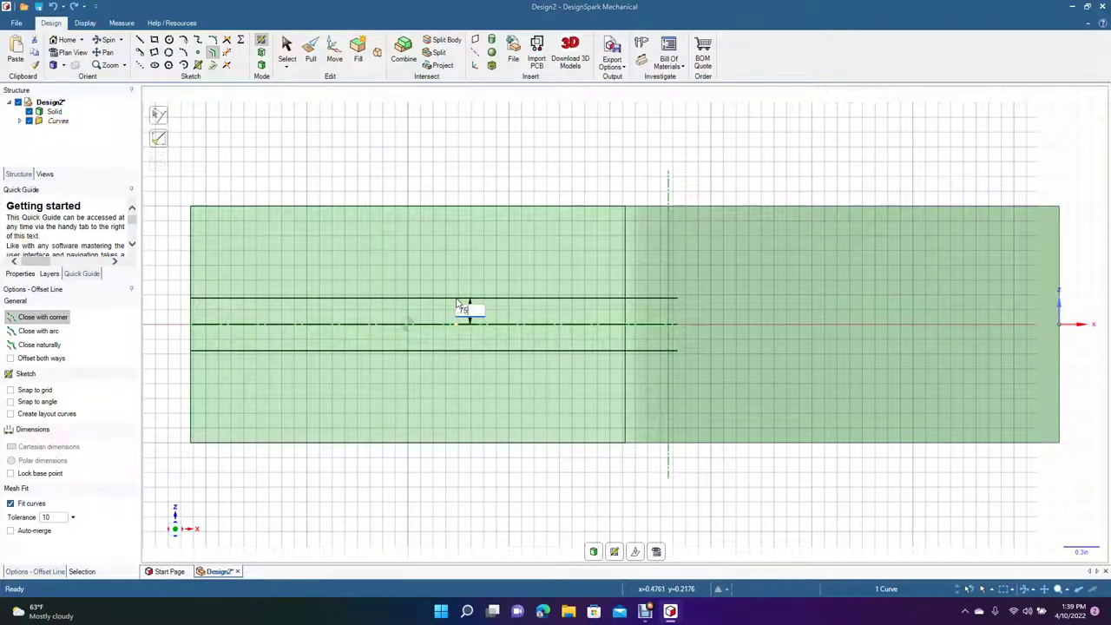
type(".75")
key("Return")
key("ctrl+z")
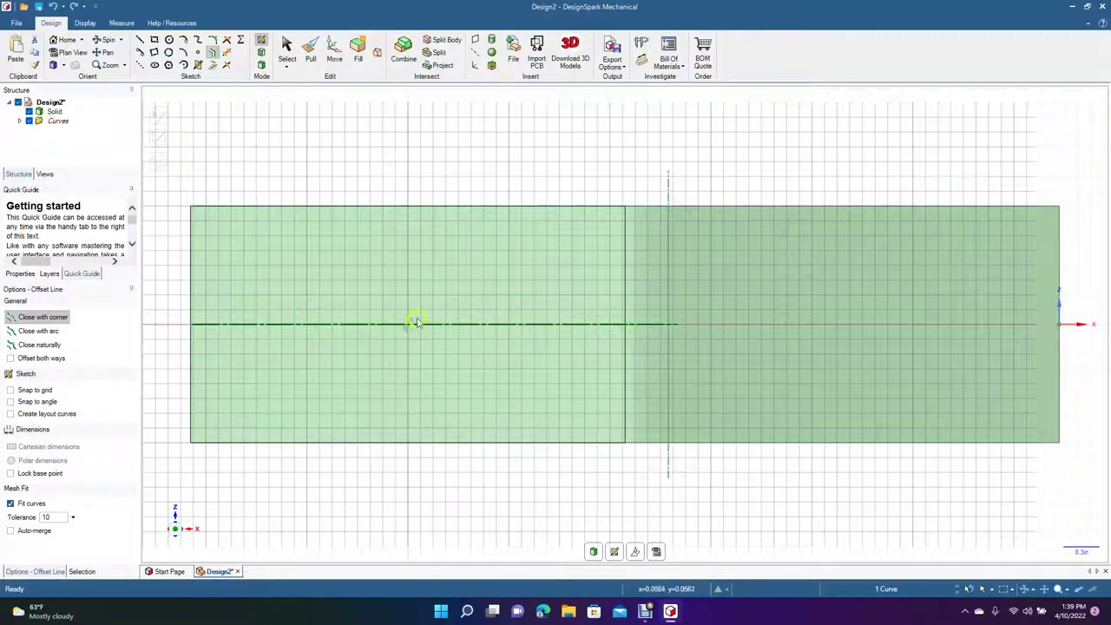
- Offset the mirror line by 0.4 in to get parallel lines on both sides of it
left_click(446, 327)
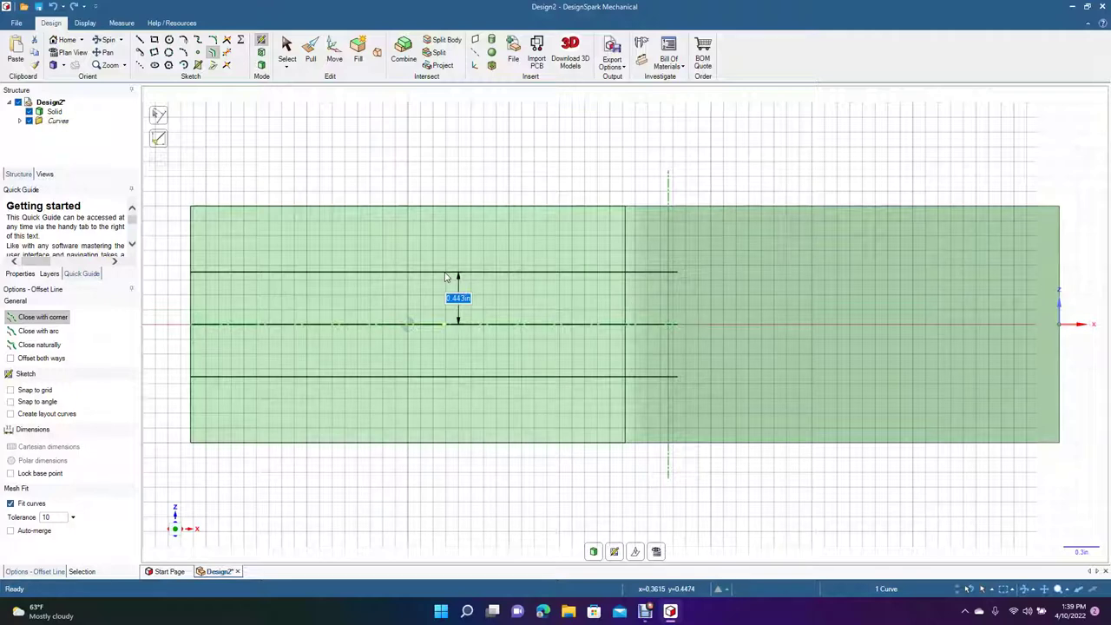
type("0.4")
key("Return")
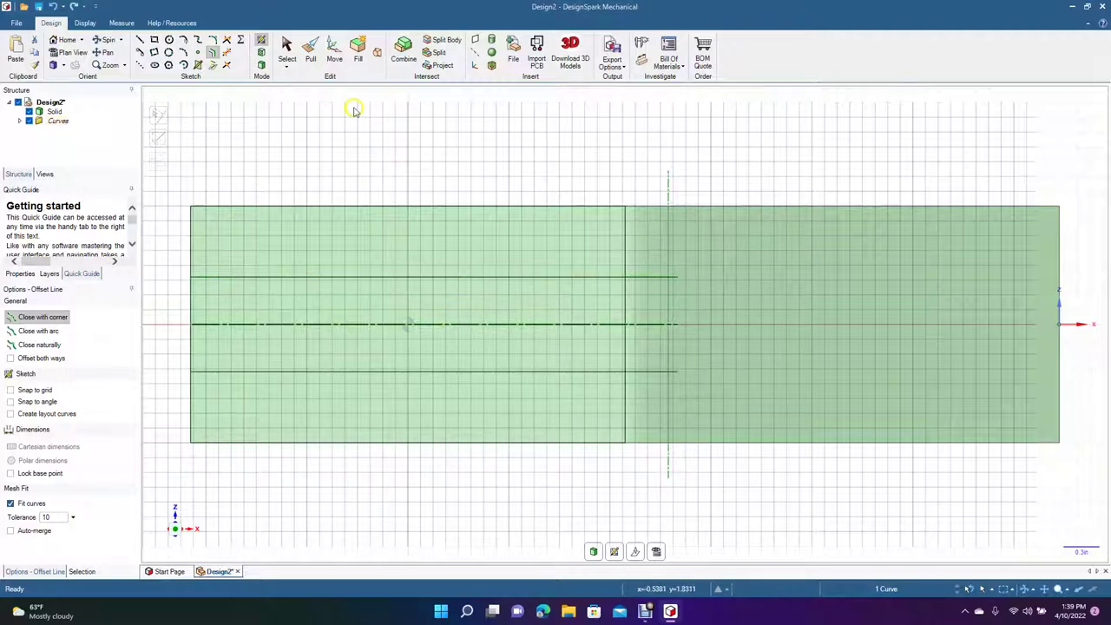
left_click(285, 54)
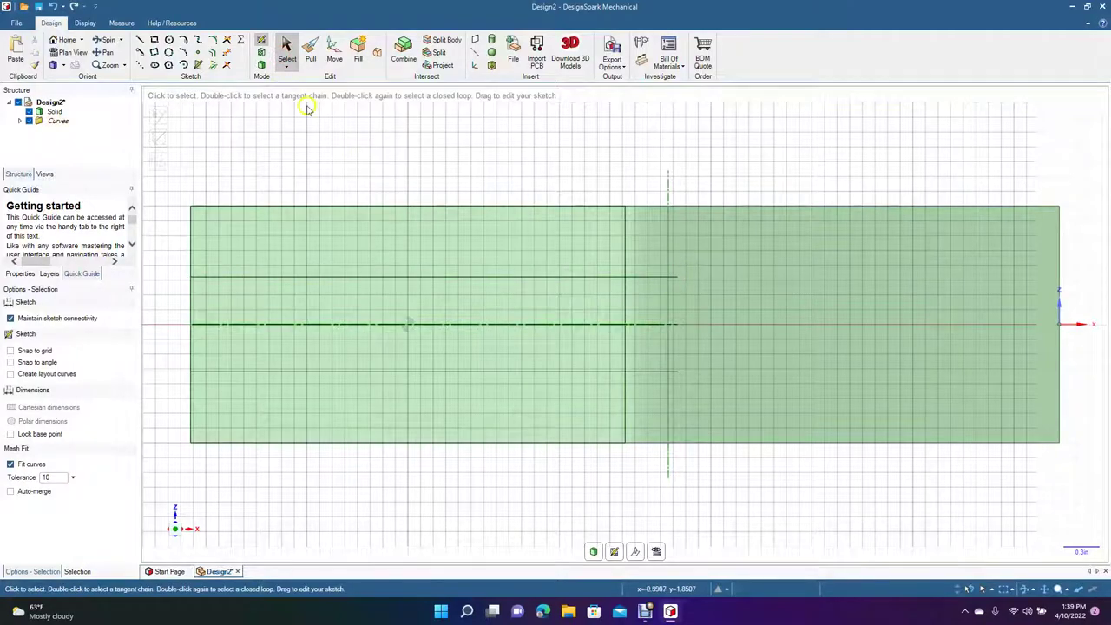
- Sketch a slanted line from the end of the upper offset line to the plate's upper edge, with its mirrored copy
left_click(105, 40)
left_click_drag(307, 149, 342, 154)
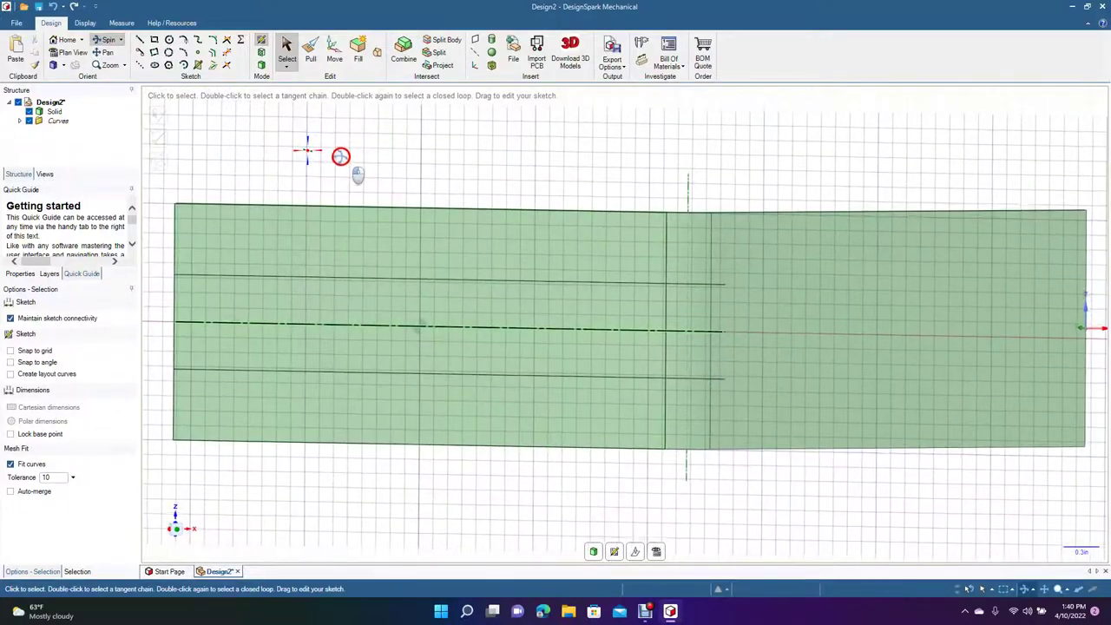
left_click(64, 66)
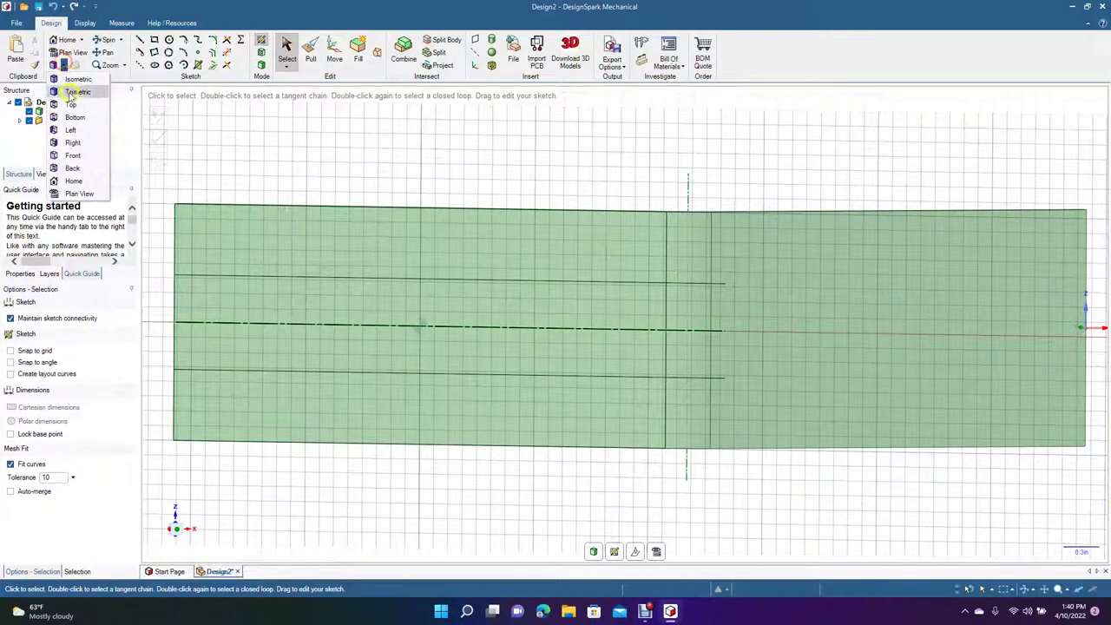
left_click(75, 155)
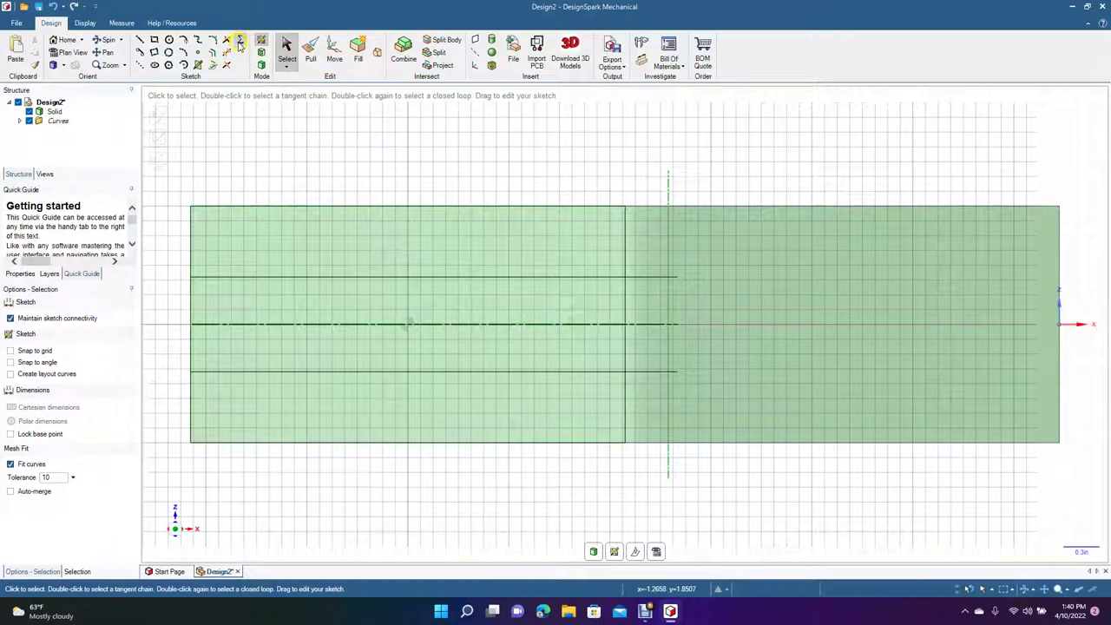
left_click(139, 40)
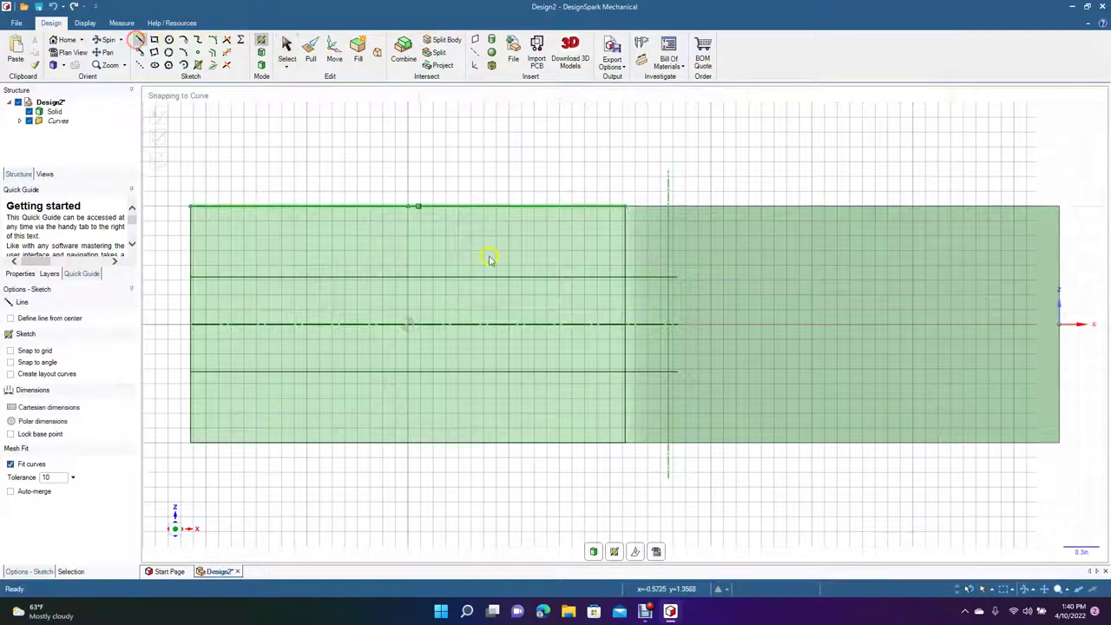
left_click(677, 278)
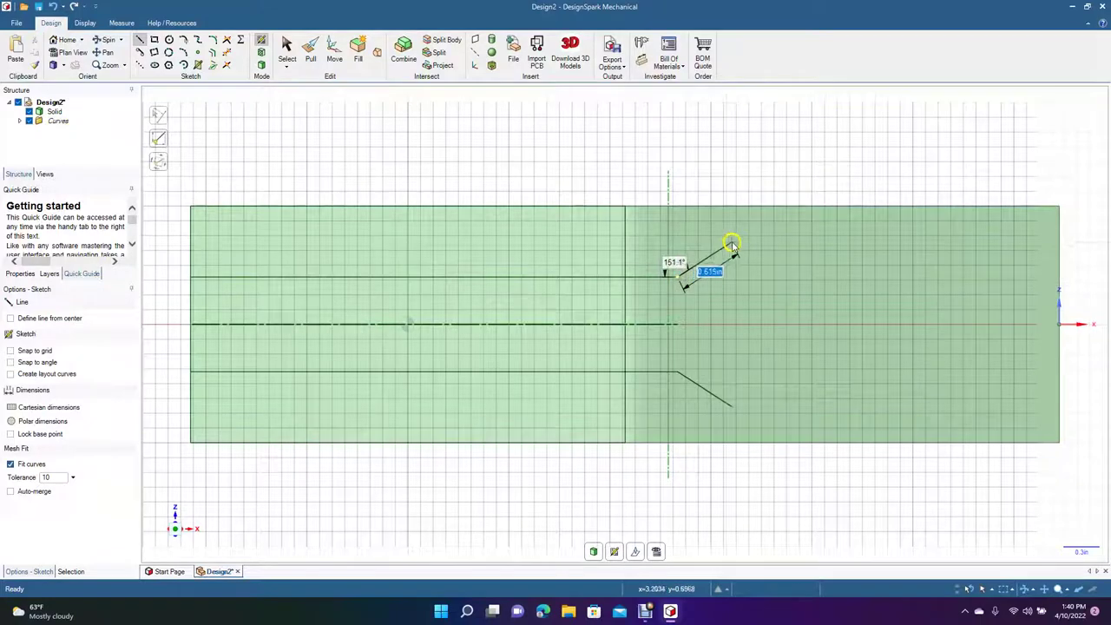
left_click(821, 210)
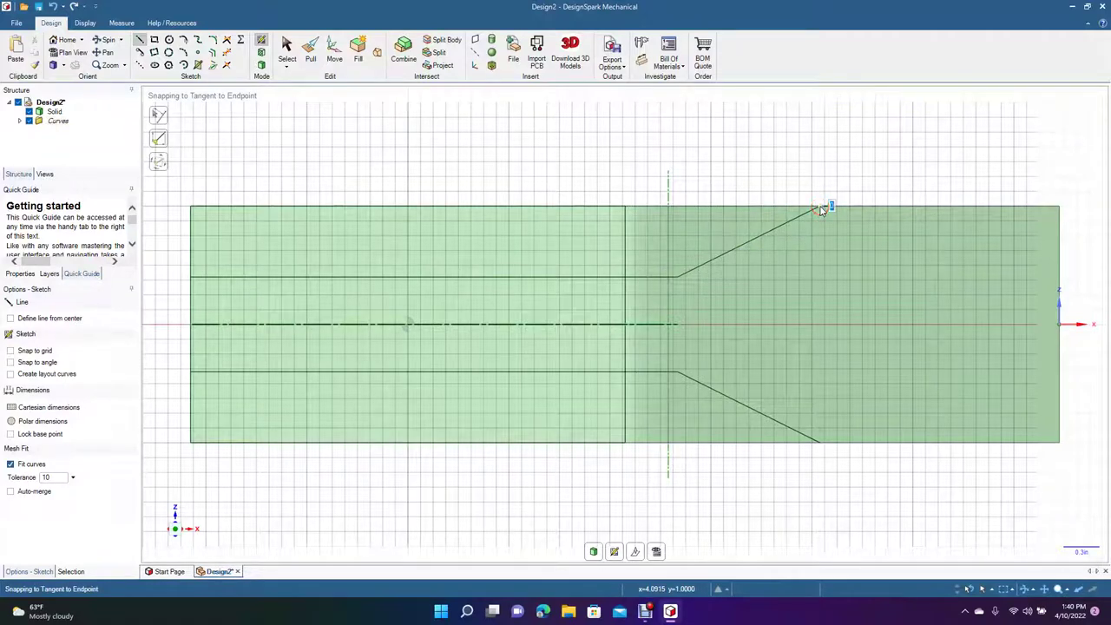
- Close the mirrored outline along the plate's long outer edge and the arm's free end, back to the offset line
left_click(192, 208)
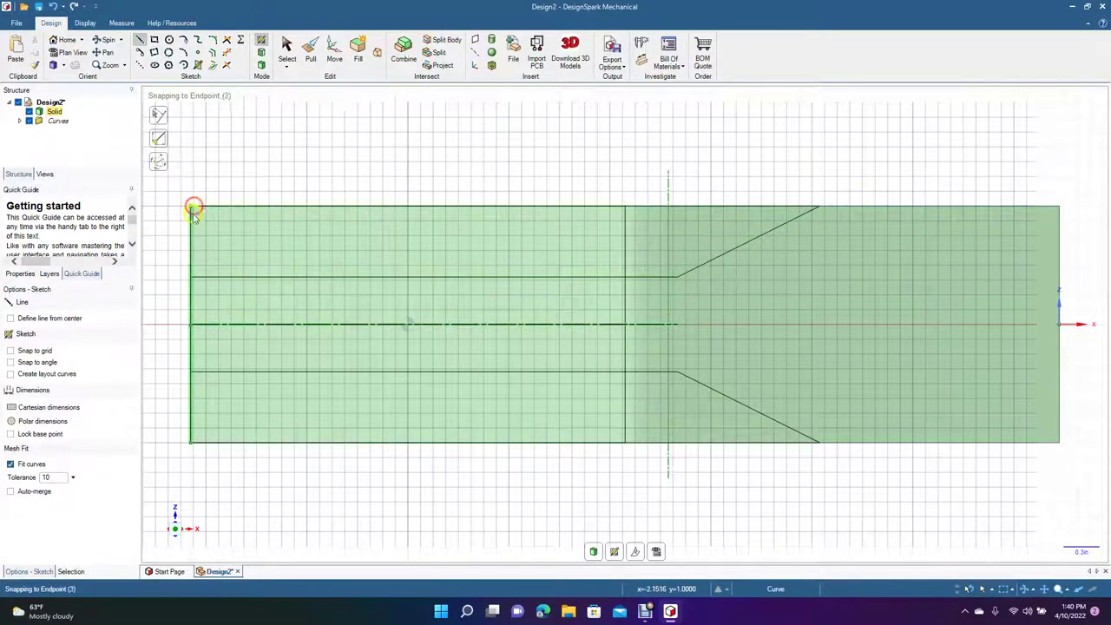
left_click(193, 276)
left_click(287, 50)
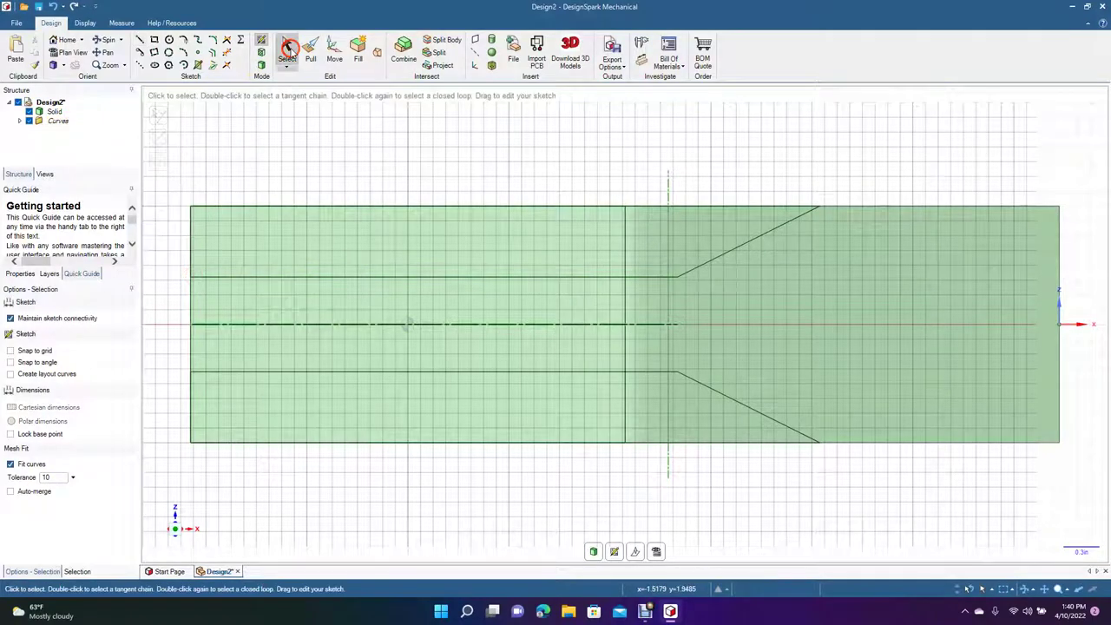
- Cut the four sketched regions on both sides of the centre line through the plate with Pull, narrowing the slanted arm
left_click(104, 39)
left_click_drag(285, 140, 267, 168)
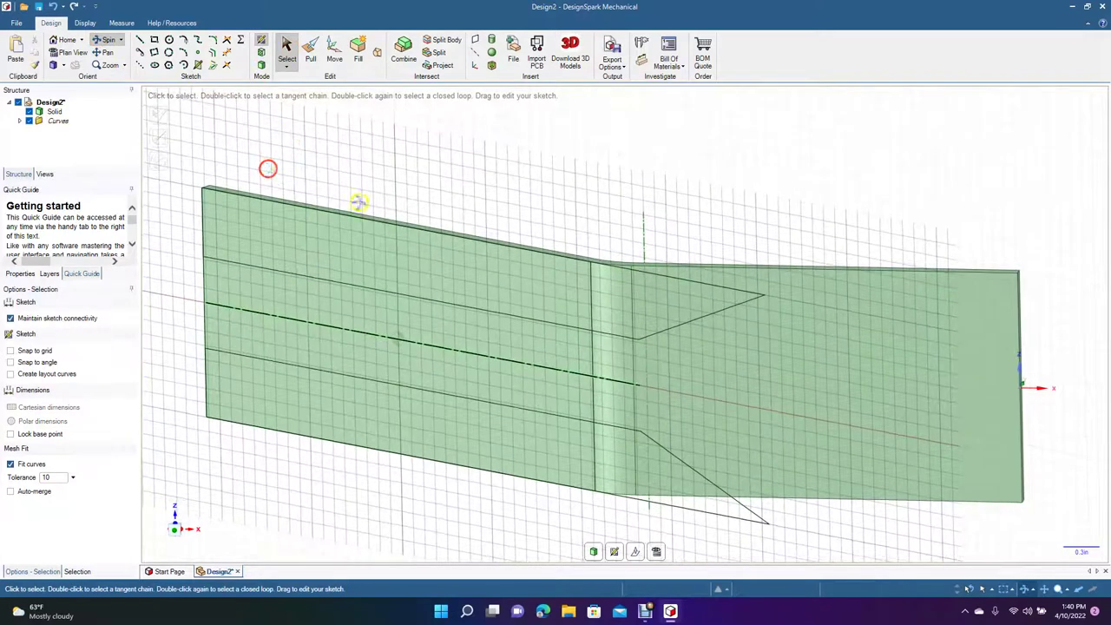
left_click(313, 52)
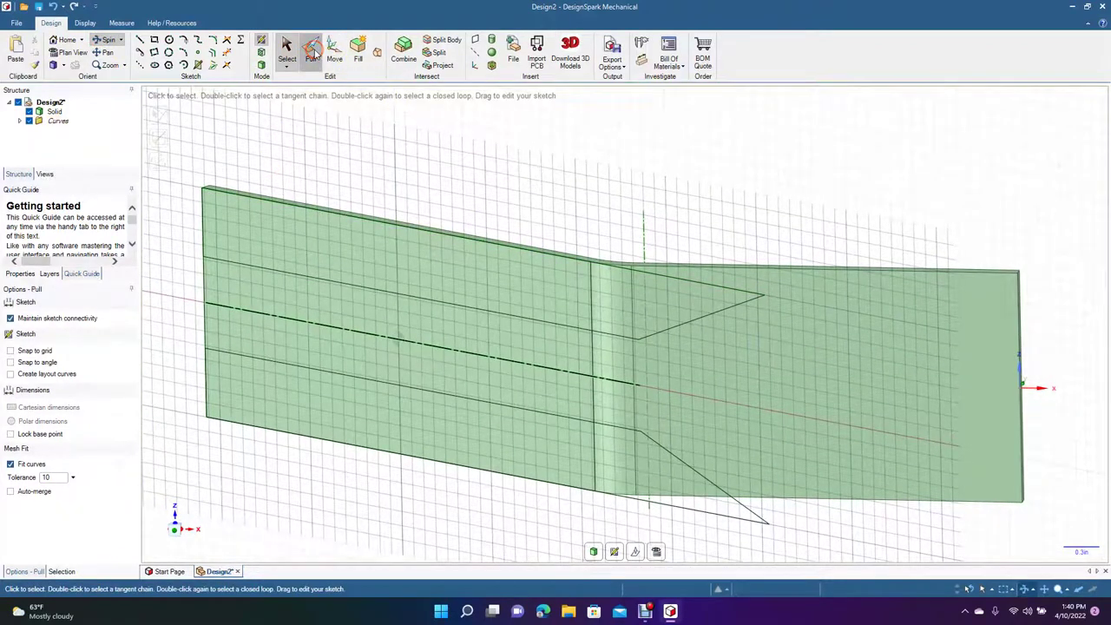
left_click(428, 265)
left_click(618, 302)
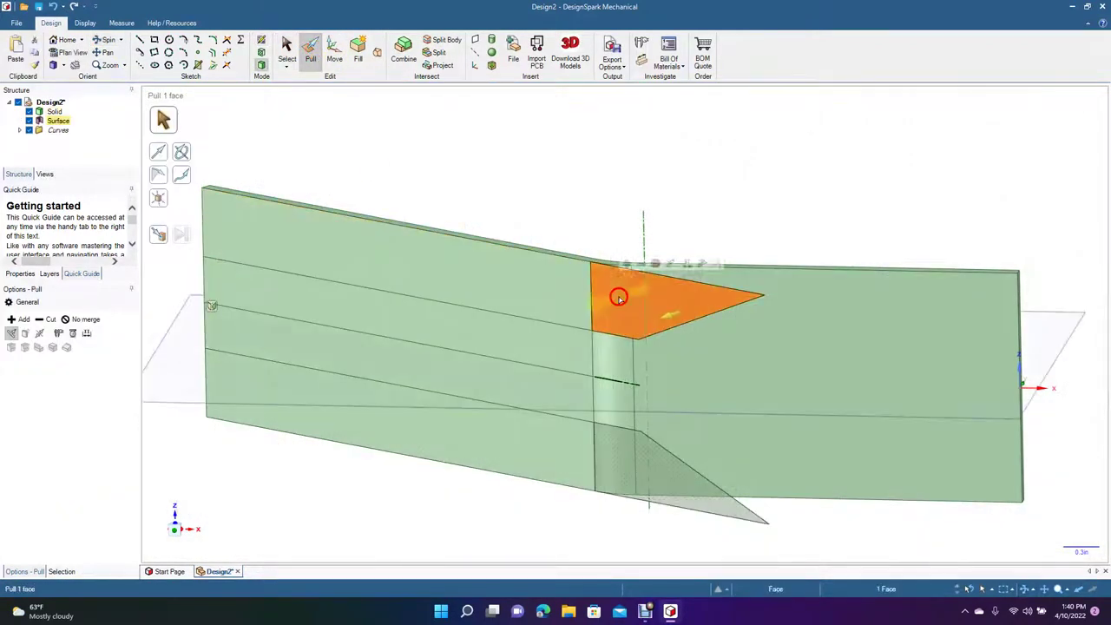
left_click(492, 280, "ctrl")
left_click(651, 488, "ctrl")
left_click(519, 466, "ctrl")
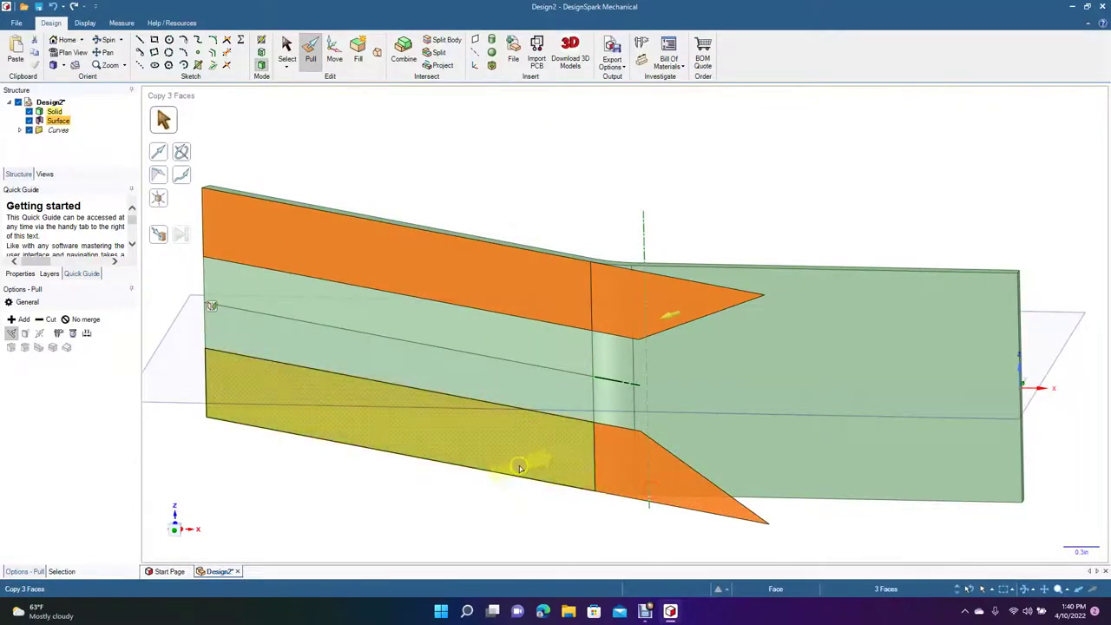
left_click(45, 320)
left_click_drag(377, 261, 572, 210)
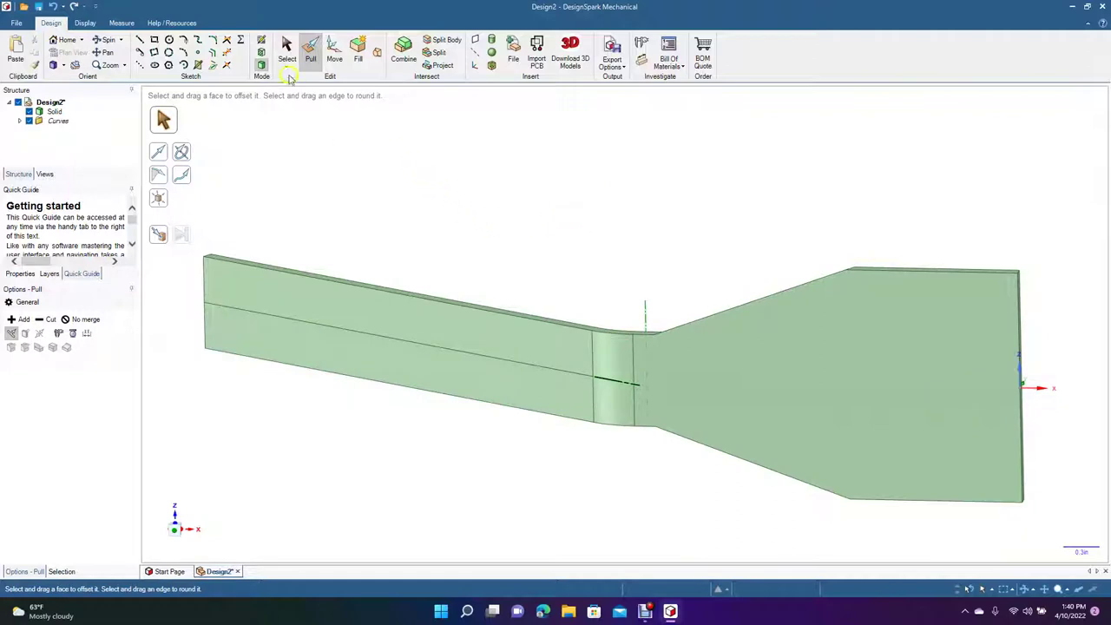
- Thicken the slanted arm by pulling its upper face outward about 0.13 in
left_click(107, 41)
left_click_drag(460, 213, 434, 396)
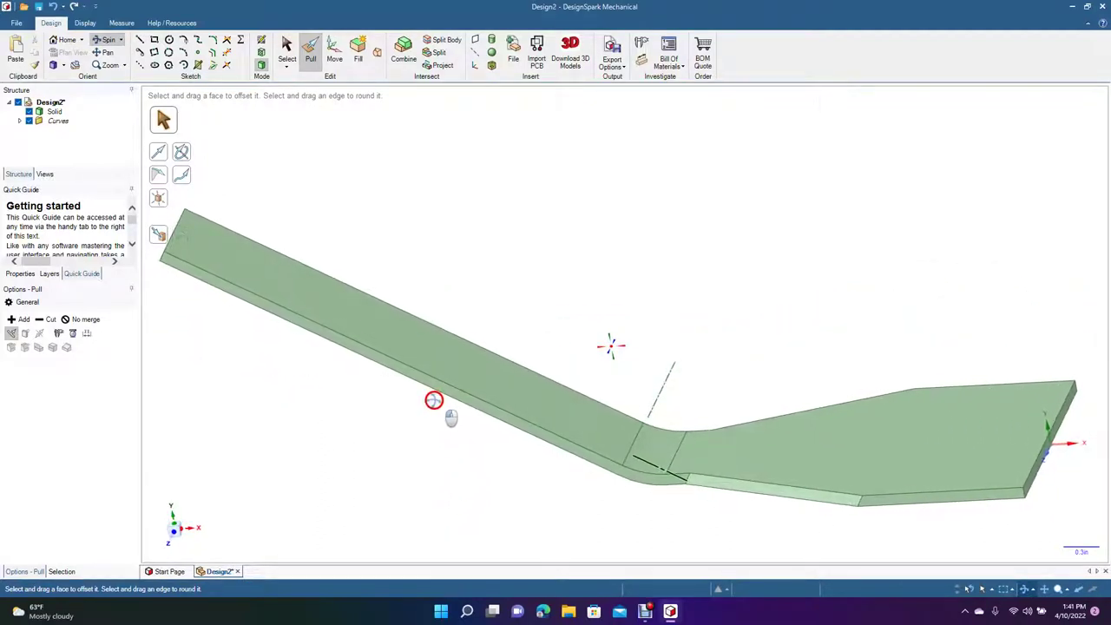
left_click(104, 52)
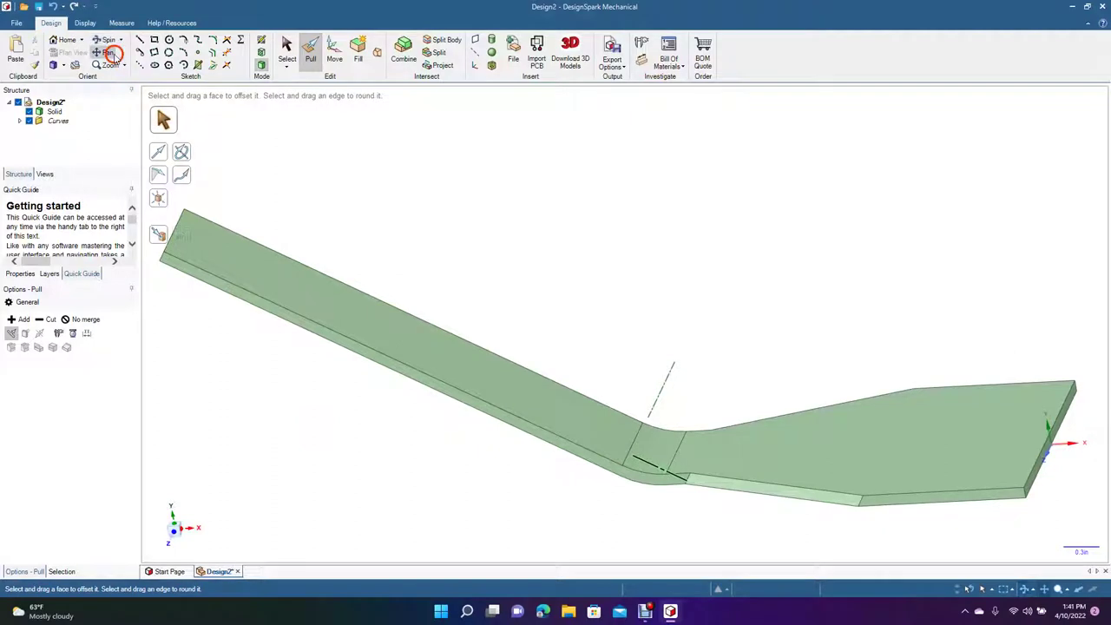
left_click_drag(388, 231, 478, 255)
key("Escape")
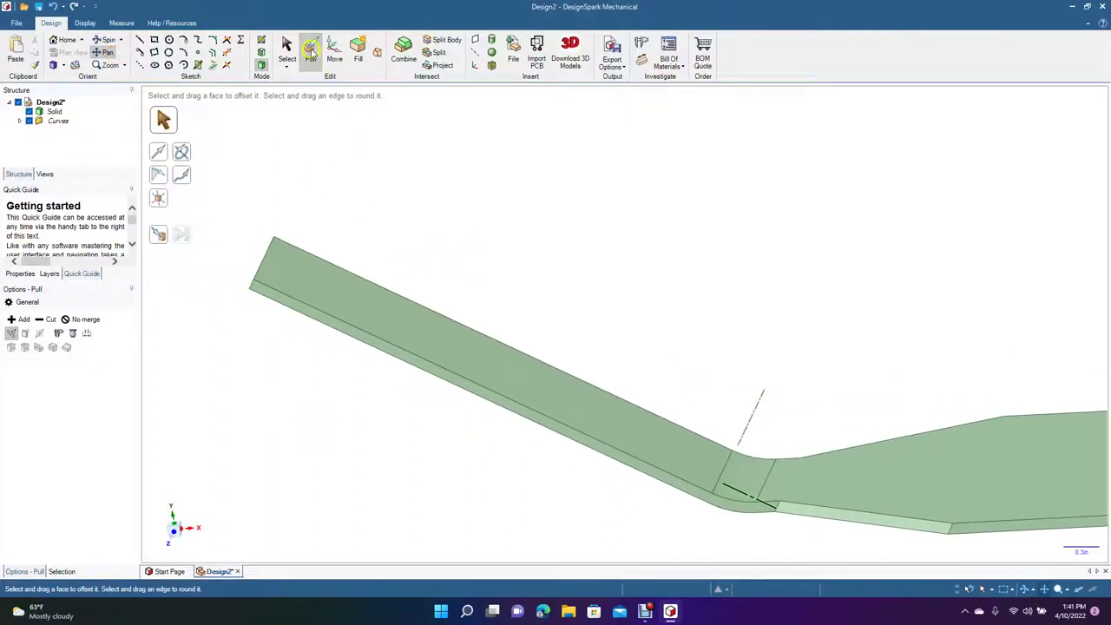
left_click(477, 352)
left_click_drag(477, 351, 487, 341)
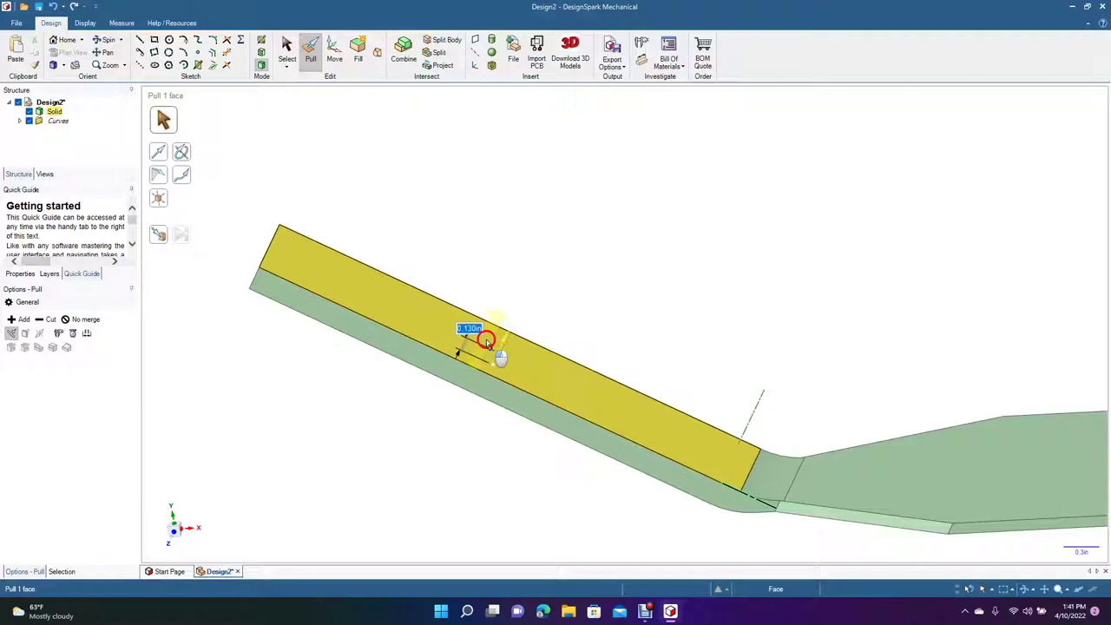
key("Escape")
left_click(635, 240)
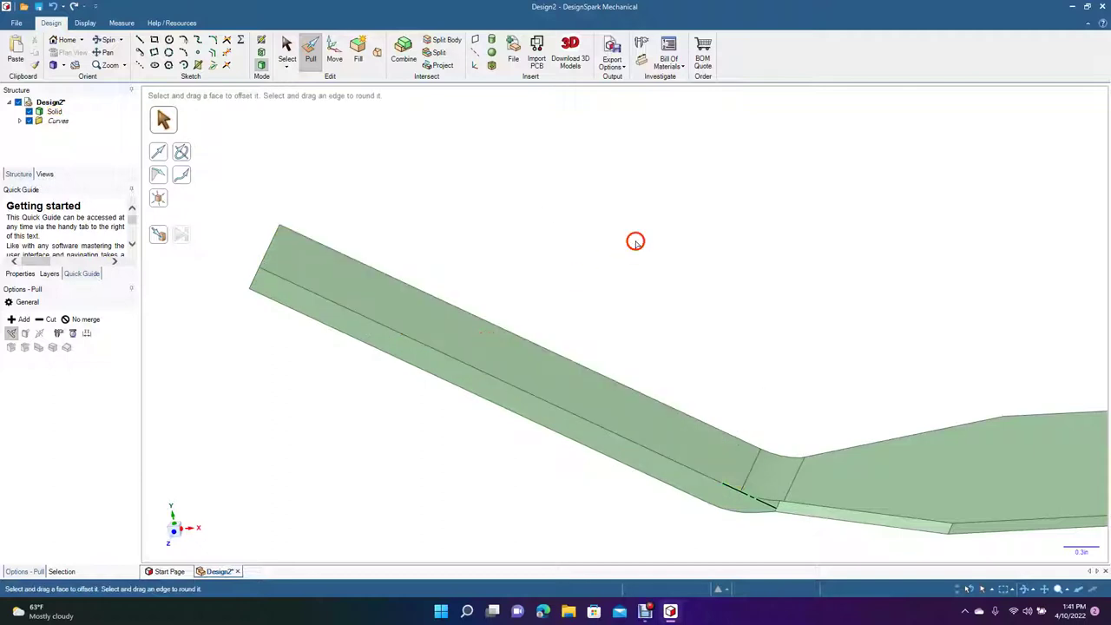
- Pull the two underside faces of the slanted arm outward by 0.130 in
left_click(103, 41)
left_click_drag(513, 265, 548, 136)
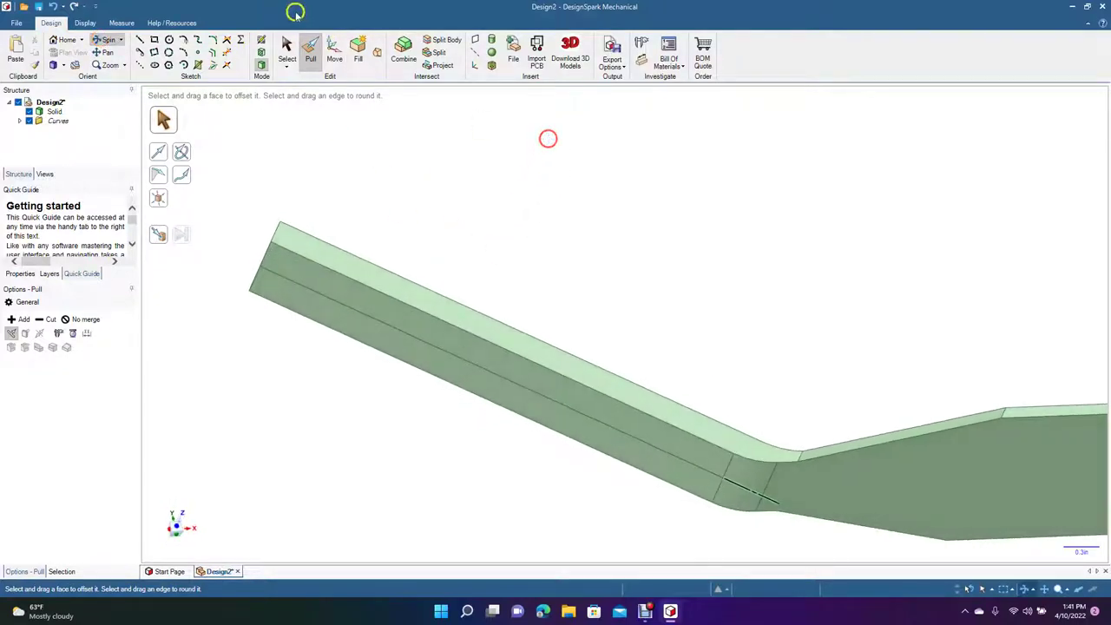
left_click(309, 54)
left_click(364, 292)
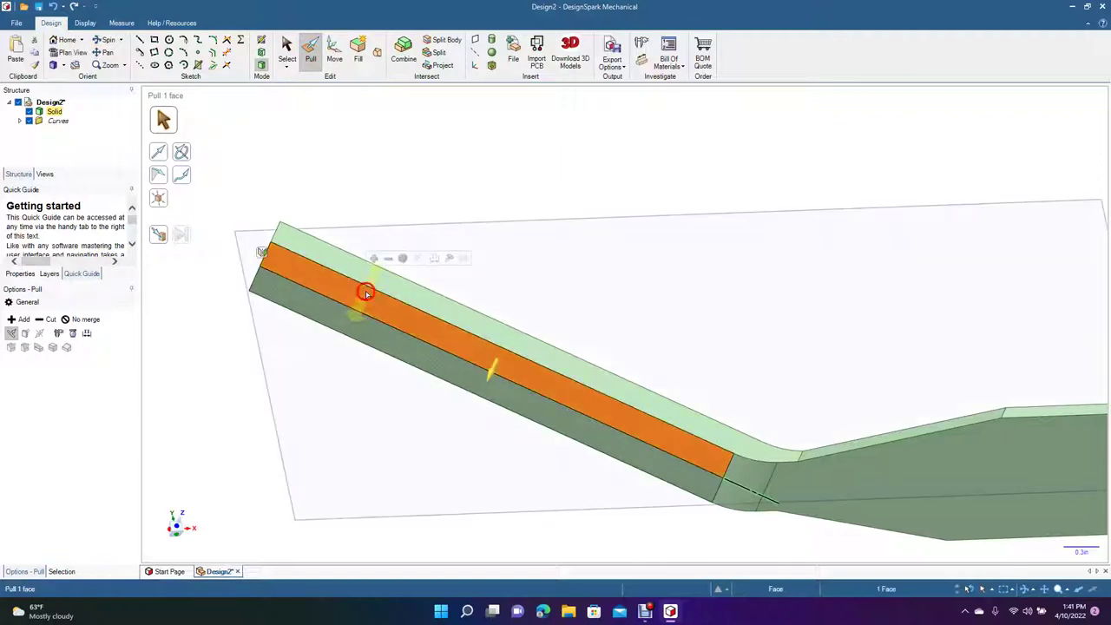
left_click(363, 325, "ctrl")
type("0.130")
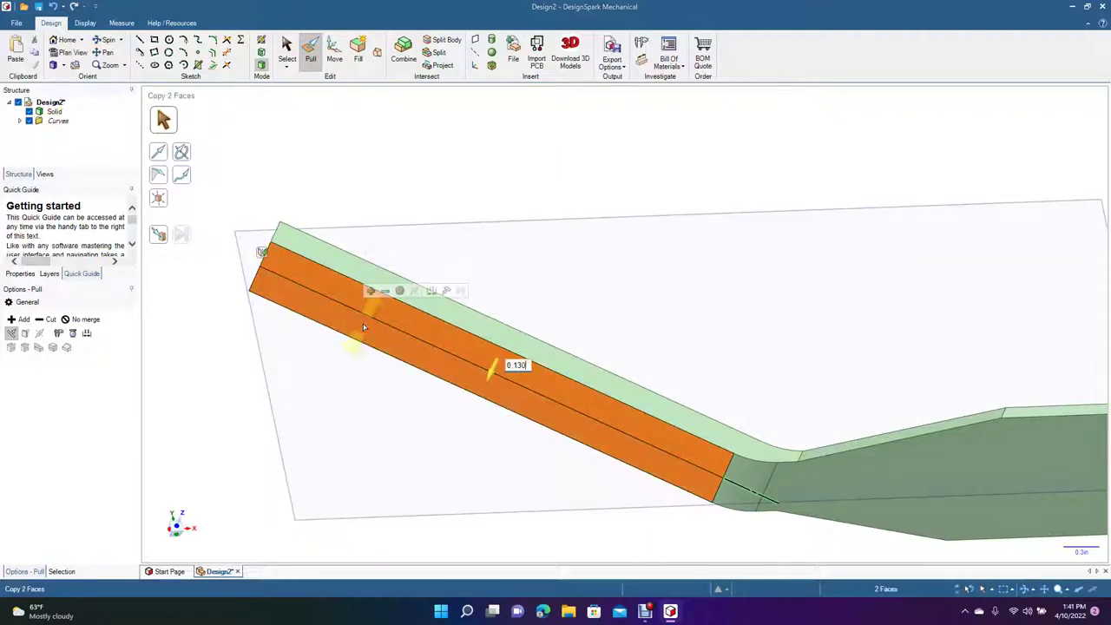
key("Return")
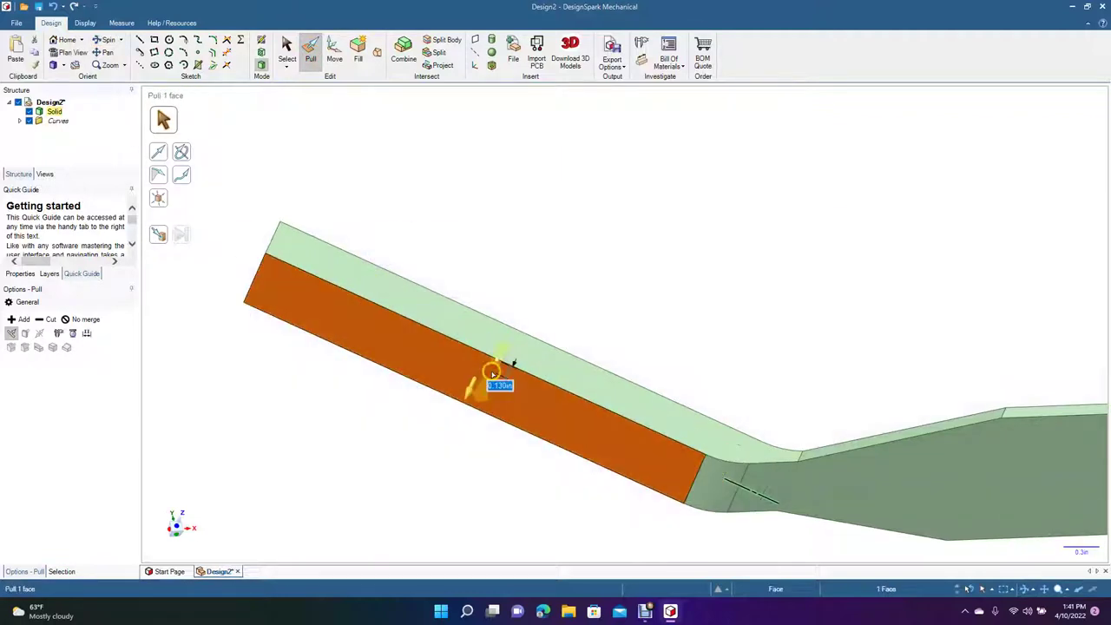
- Select the connected edges along the upper face of the thickened arm, starting from its long side edge
left_click(286, 49)
left_click(397, 137)
left_click(104, 41)
mouse_move(478, 213)
left_mouse_down()
mouse_move(471, 272)
mouse_move(426, 300)
mouse_move(367, 299)
mouse_move(491, 330)
mouse_move(536, 372)
mouse_move(508, 329)
mouse_move(446, 310)
mouse_move(470, 335)
left_mouse_up()
left_click(289, 48)
left_click(378, 317)
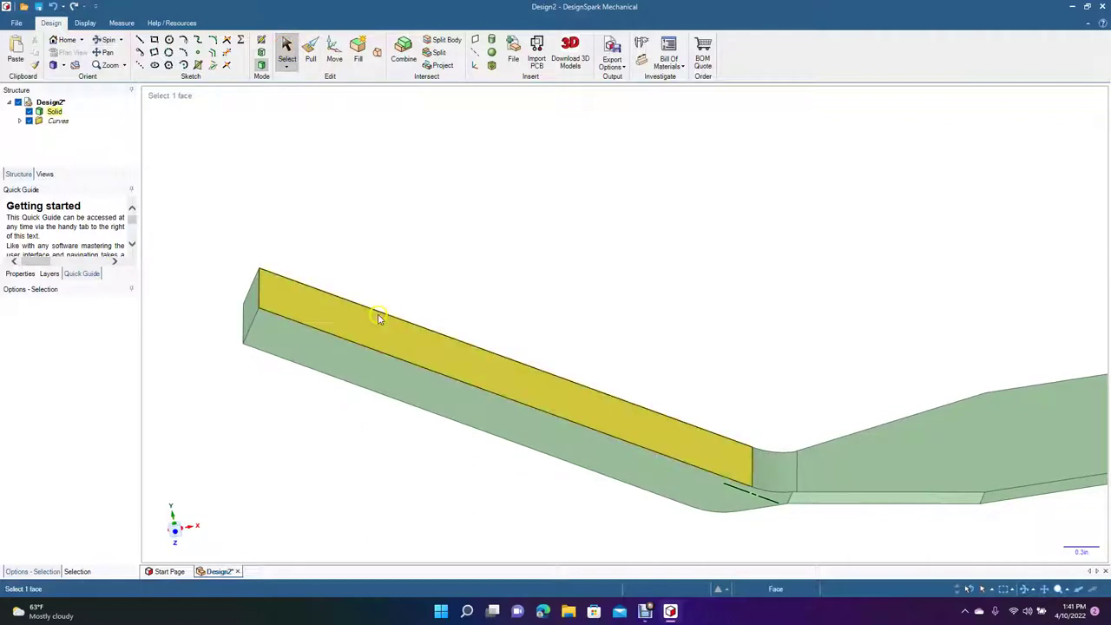
left_click(400, 358)
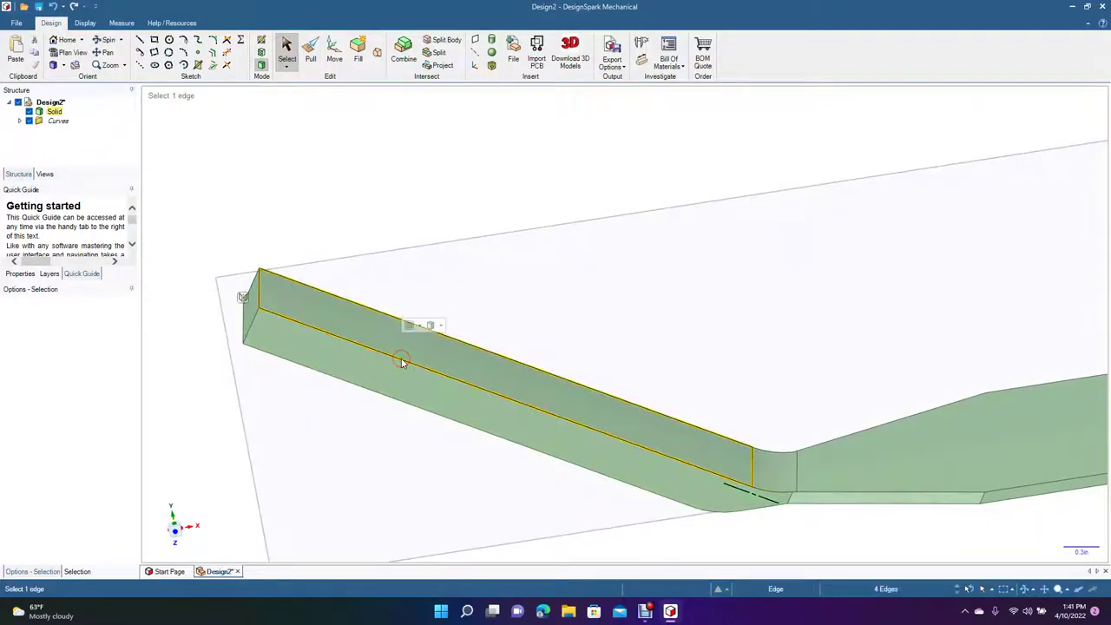
double_click(400, 359)
double_click(400, 358)
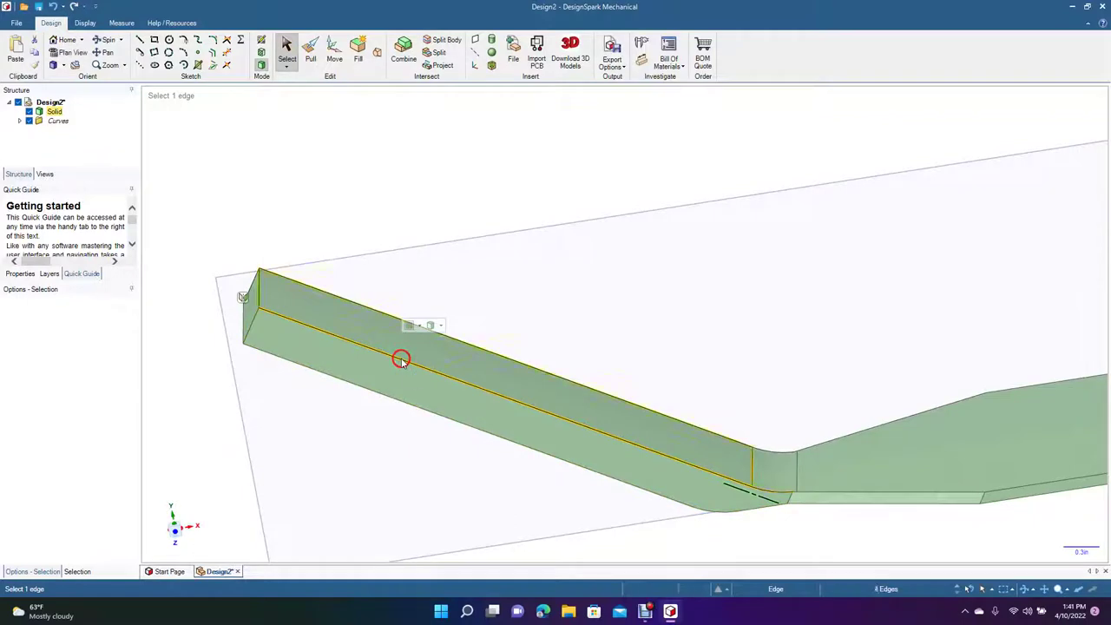